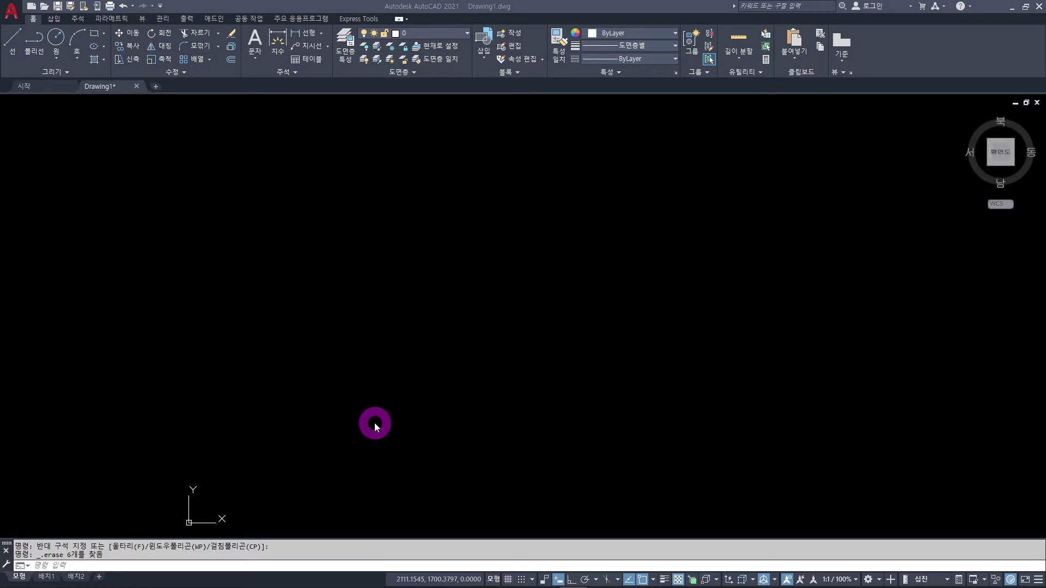
Draw a circle by centre and radius in the empty AutoCAD drawing
click(374, 423)
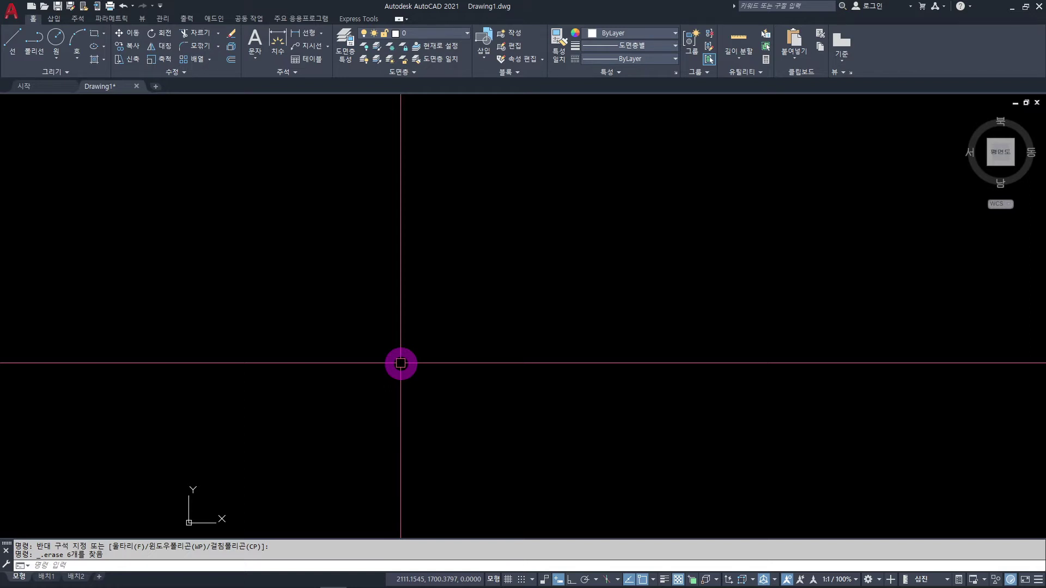
click(56, 38)
click(260, 280)
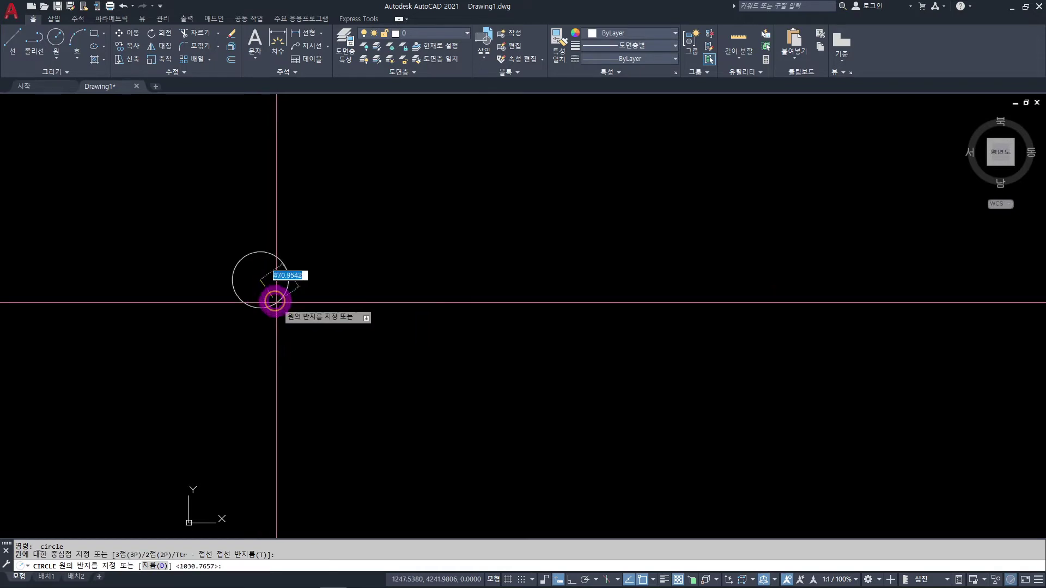
click(306, 360)
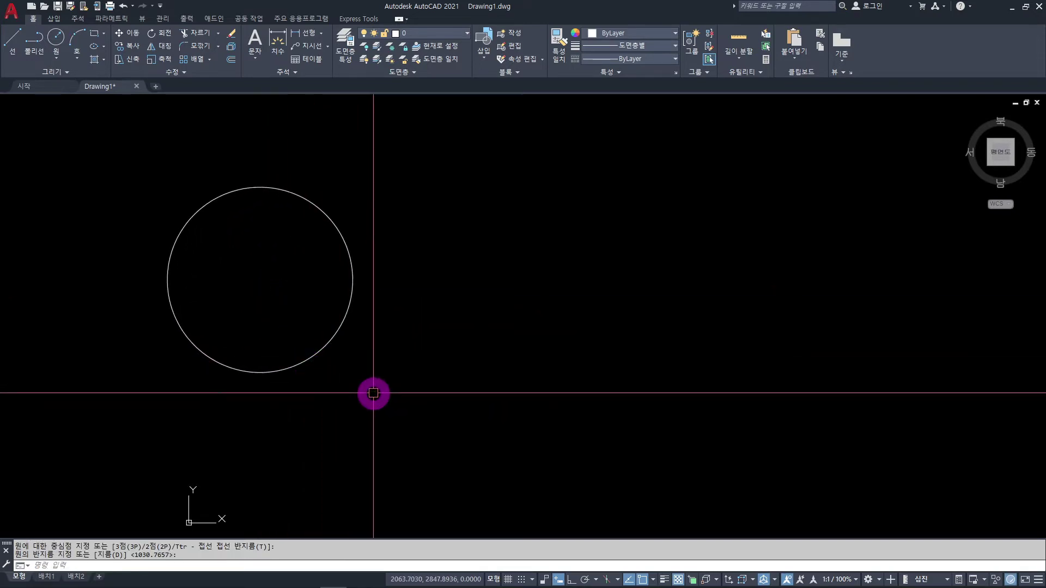
Draw a rectangle that starts inside the circle and overlaps its lower-right part
click(95, 34)
click(270, 259)
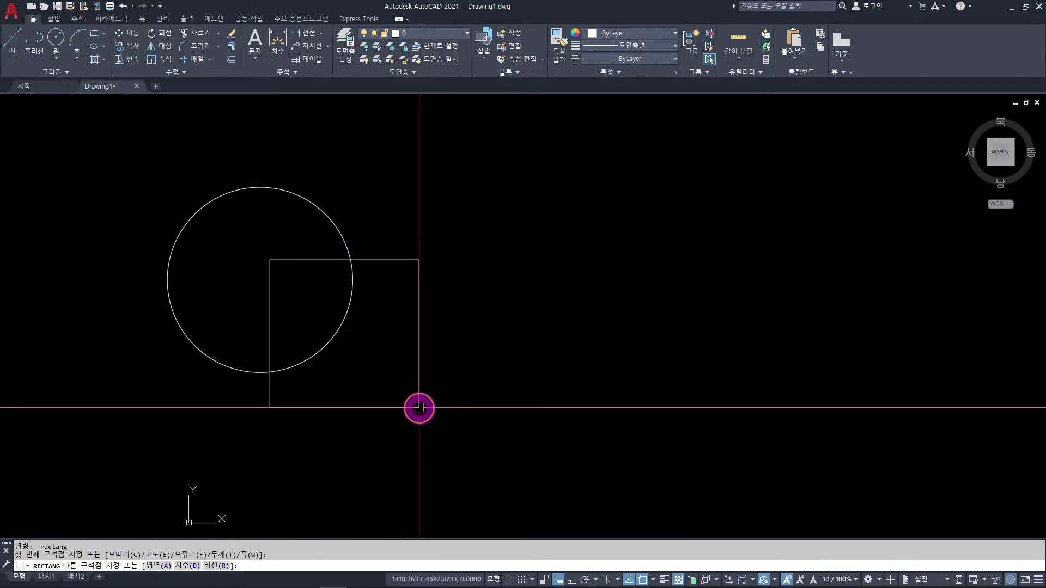
click(419, 408)
Draw a zigzag of three connected line segments beside the rectangle and end the Line command
click(3, 55)
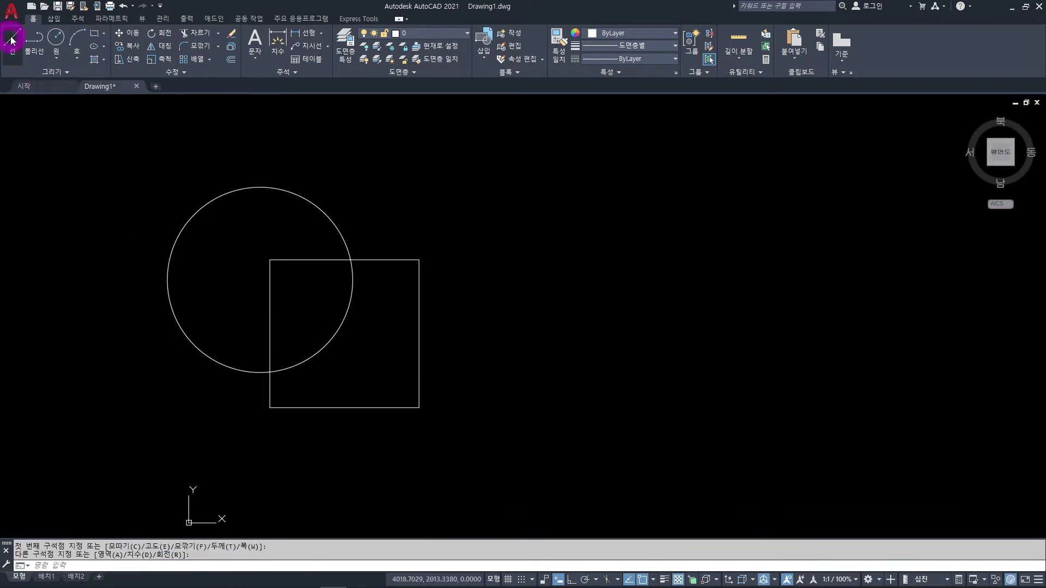
click(470, 235)
click(605, 388)
click(645, 281)
click(766, 399)
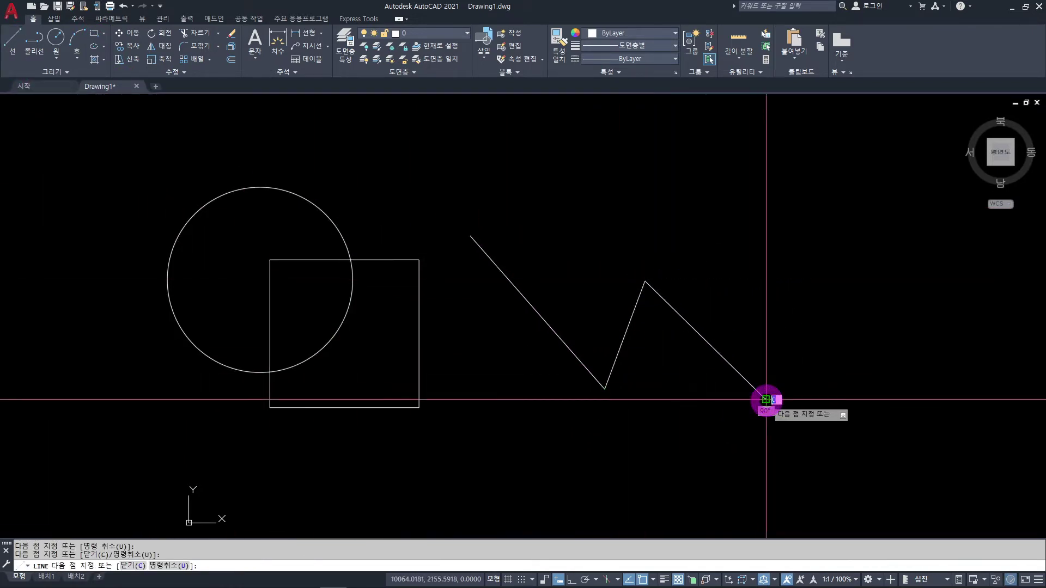
key(Escape)
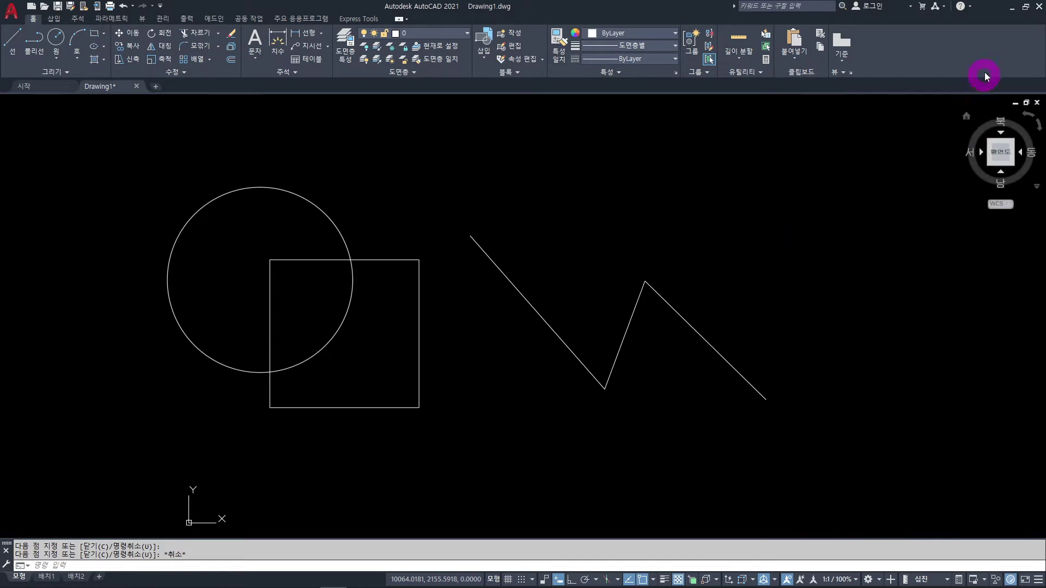
Minimise AutoCAD and Inventor and switch to CATIA V5
click(1009, 8)
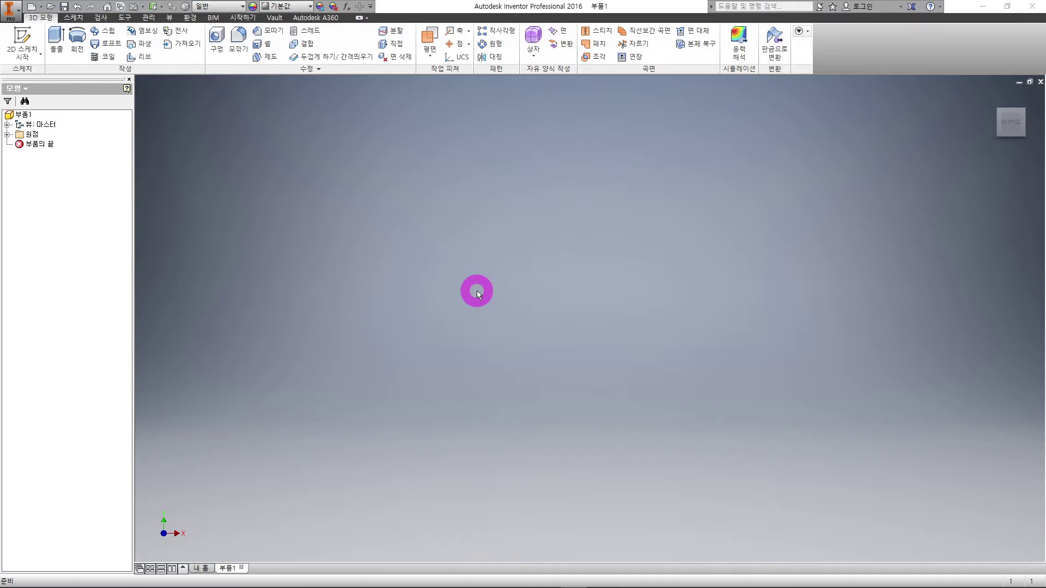
click(982, 6)
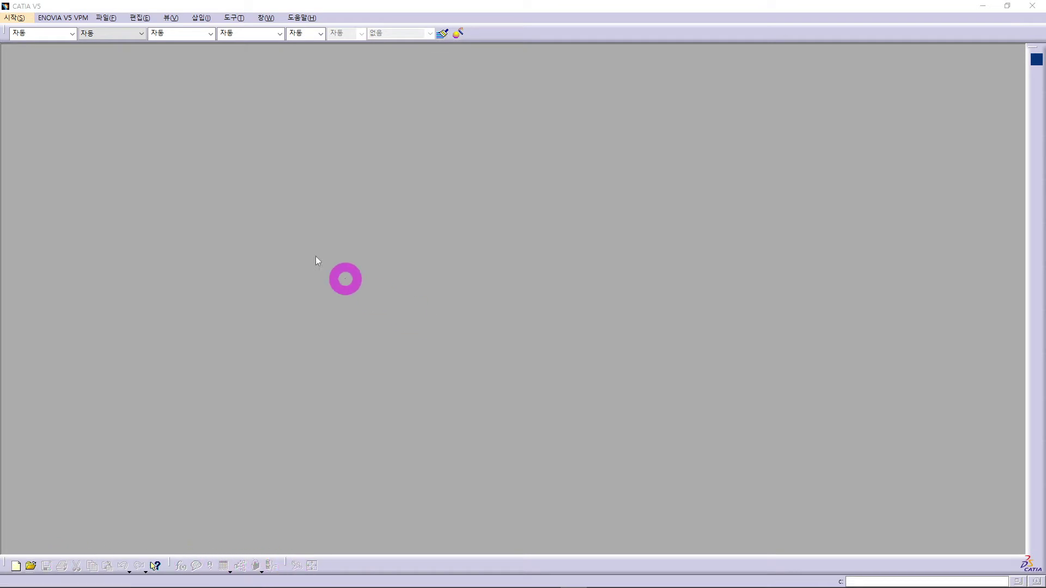
click(19, 18)
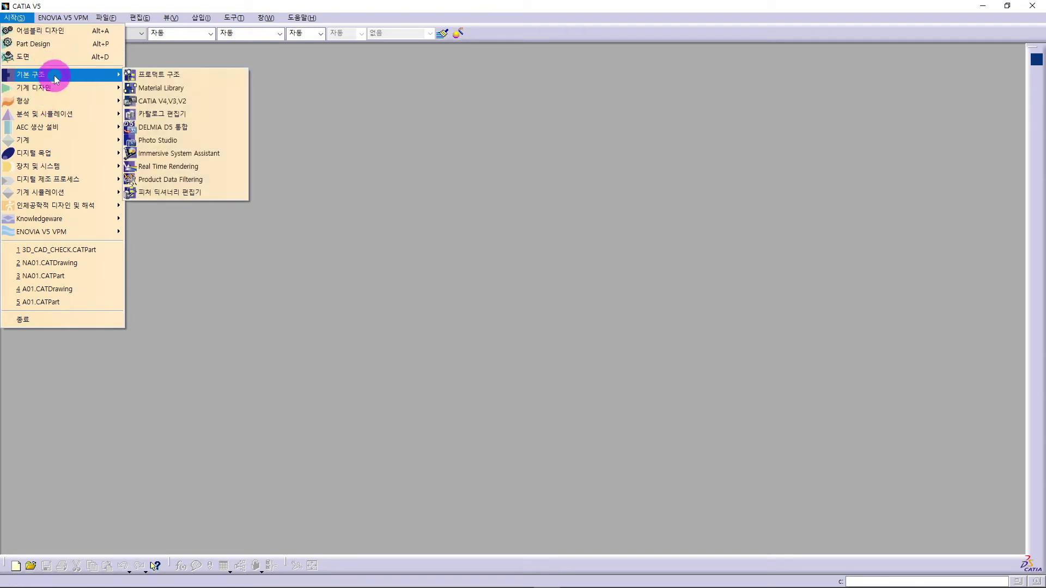
mouse_move(52, 93)
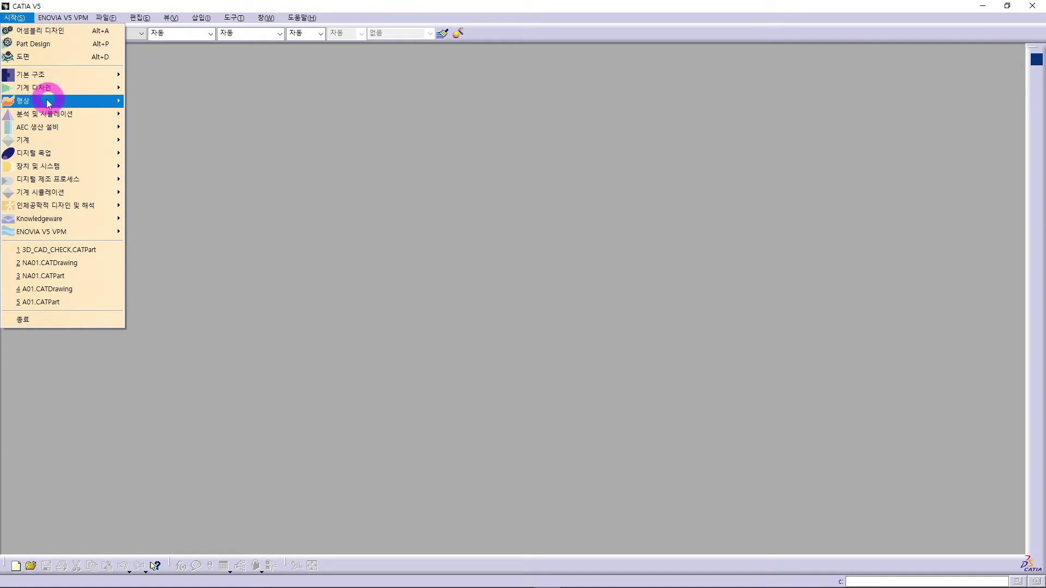
mouse_move(47, 102)
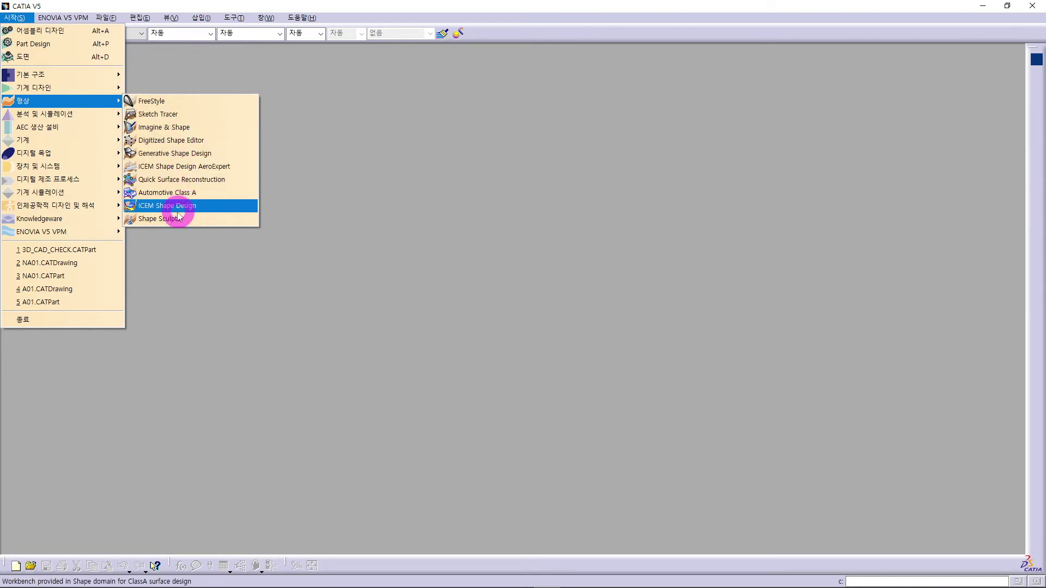
mouse_move(74, 223)
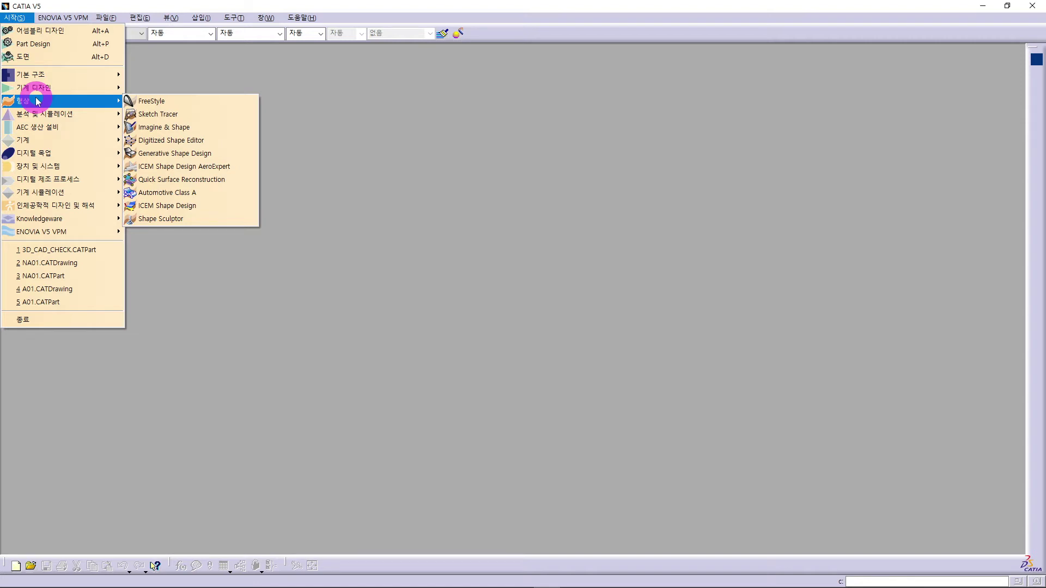
click(439, 188)
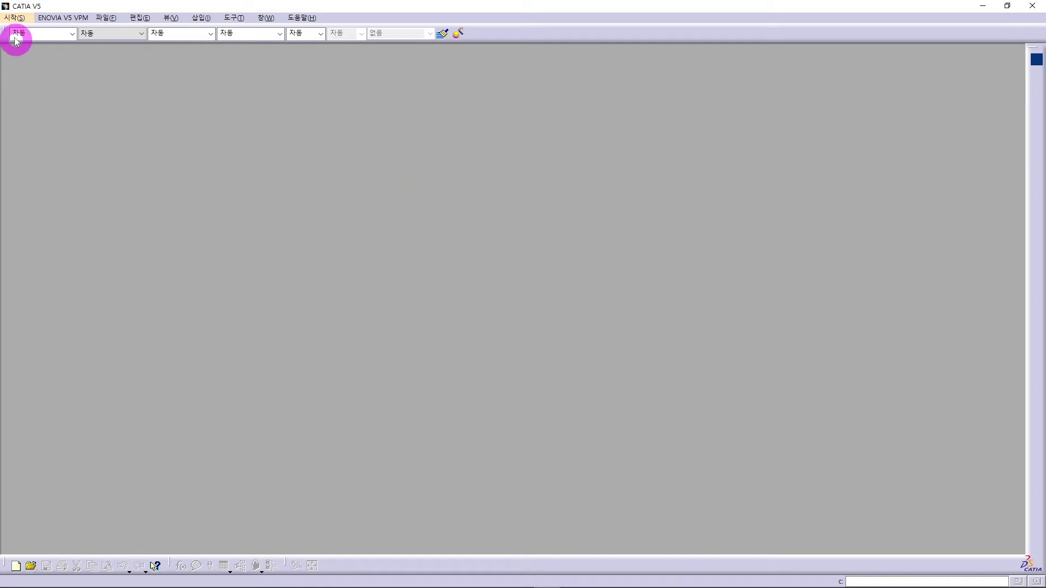
Create a new part named Part1 in the Part Design workbench and maximise its window
click(18, 18)
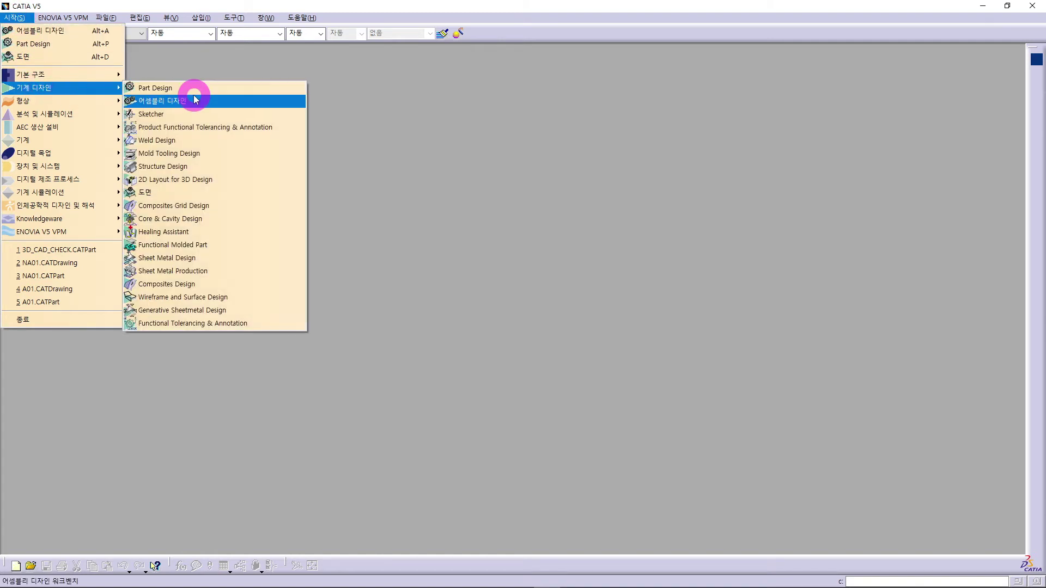
click(157, 88)
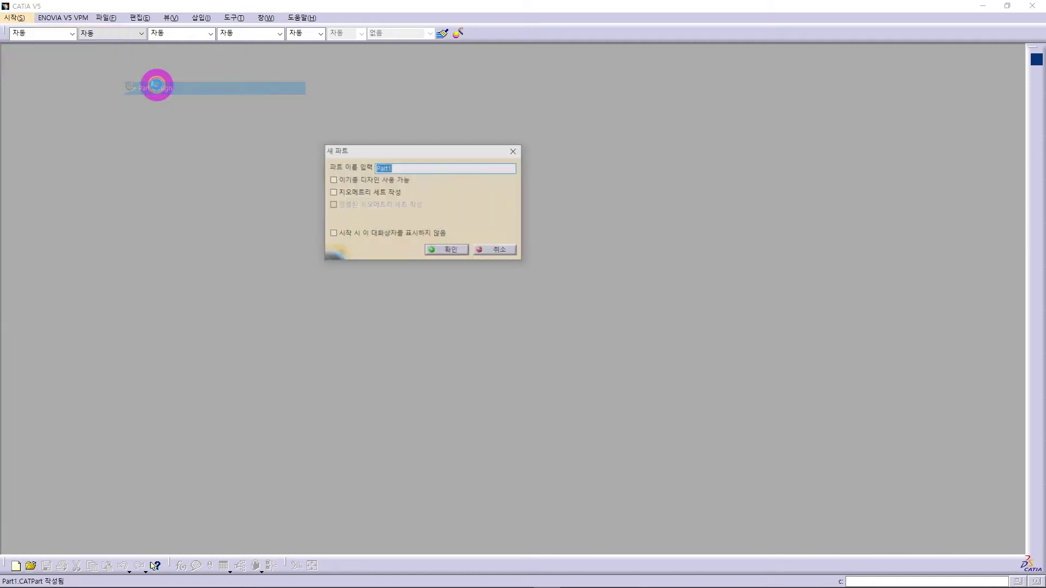
click(443, 251)
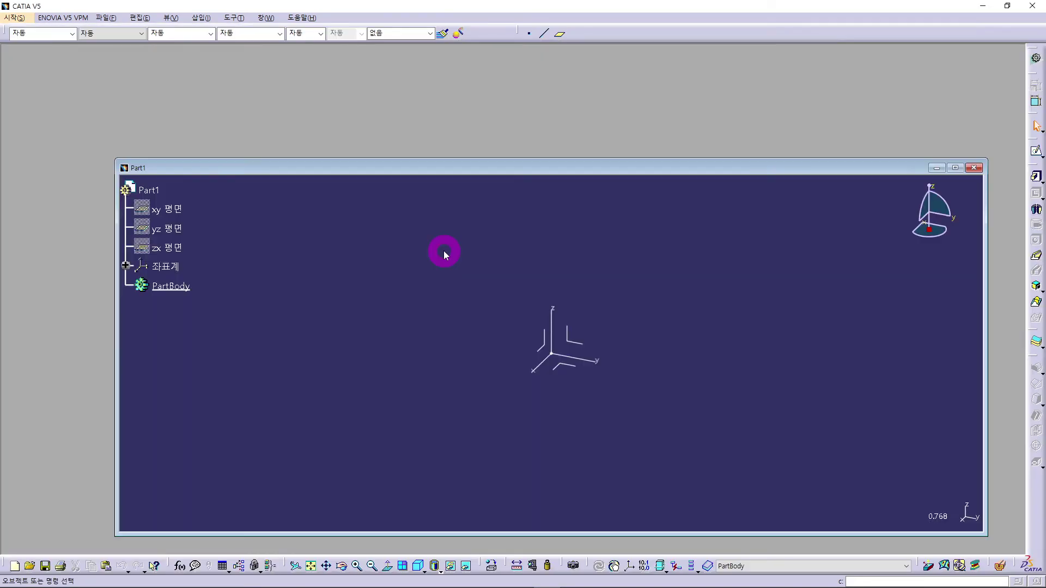
double_click(486, 166)
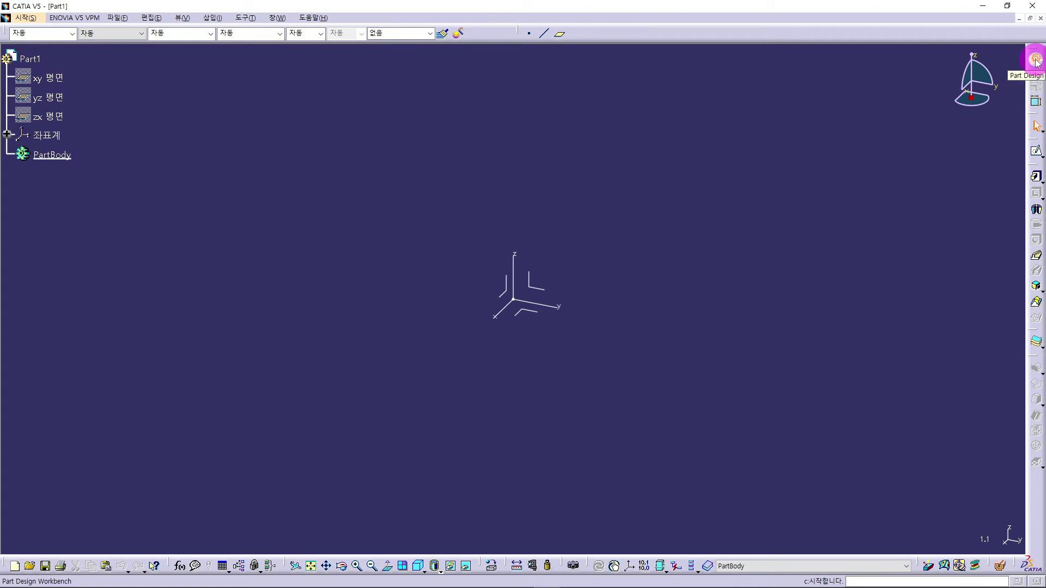
click(843, 238)
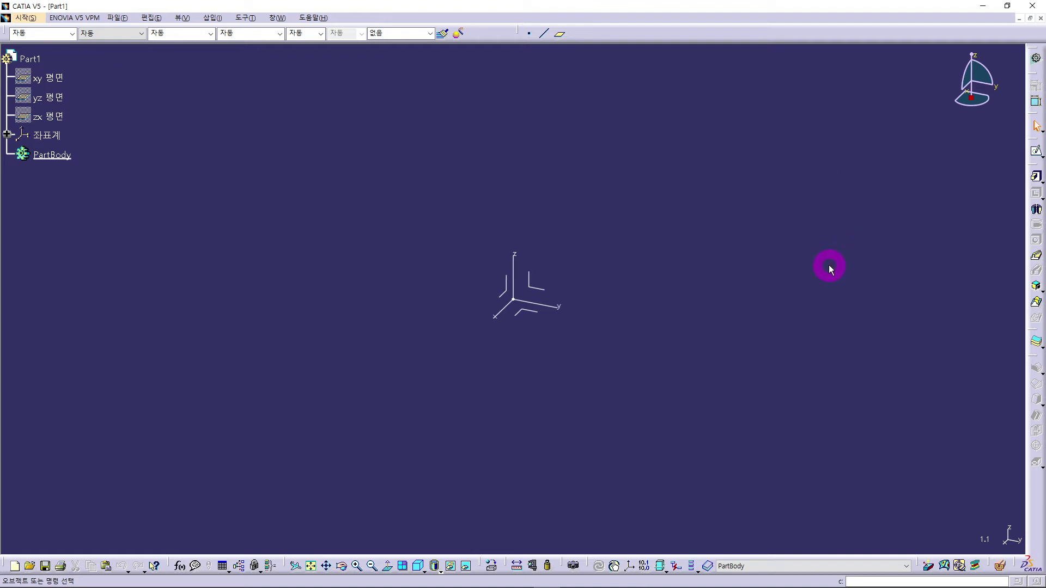
Sketch a rectangle about 87 by 59 mm from the origin on the yz plane and exit the sketch
click(1036, 153)
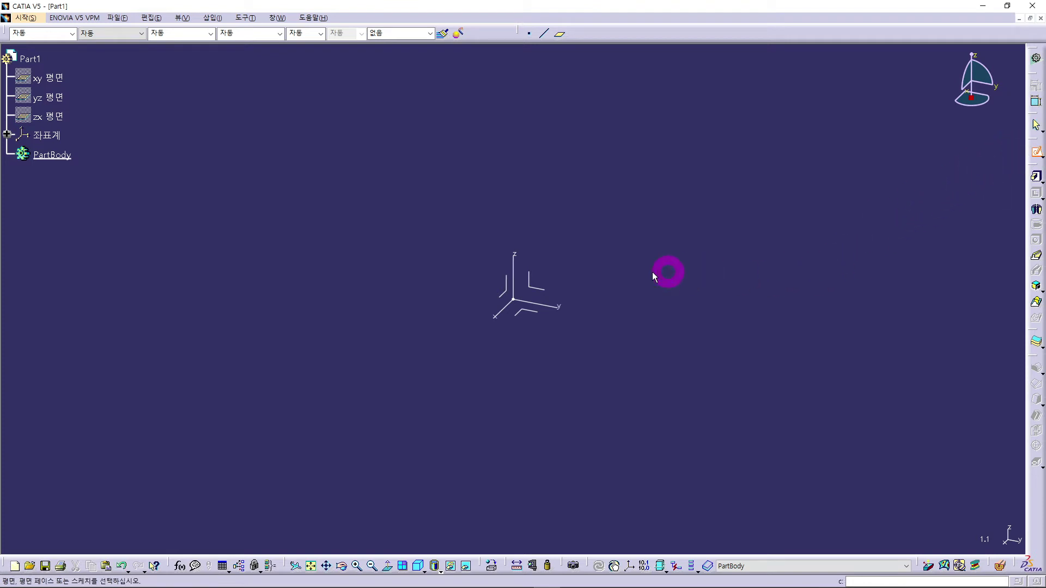
click(538, 283)
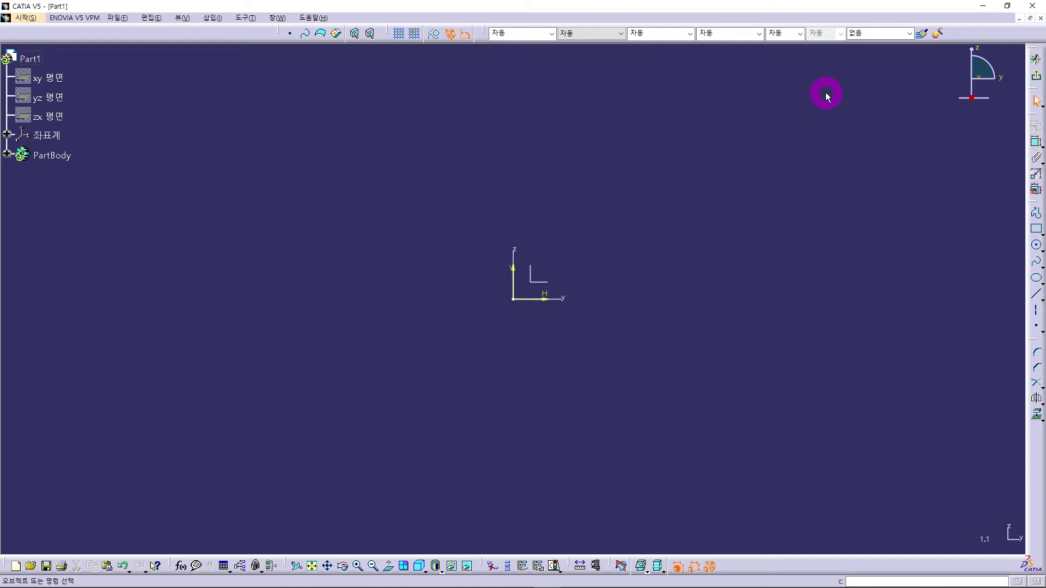
click(1036, 229)
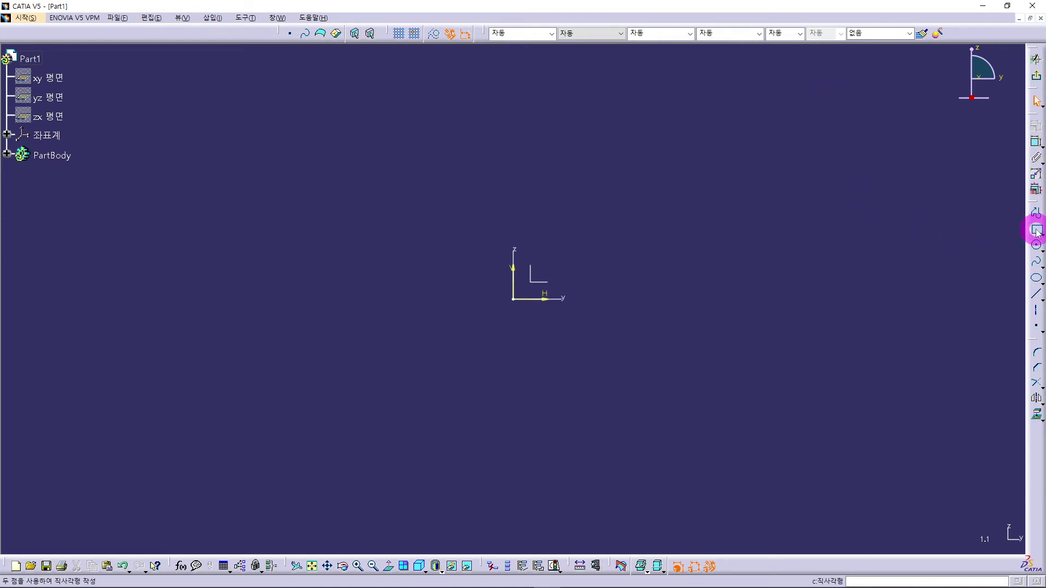
click(513, 299)
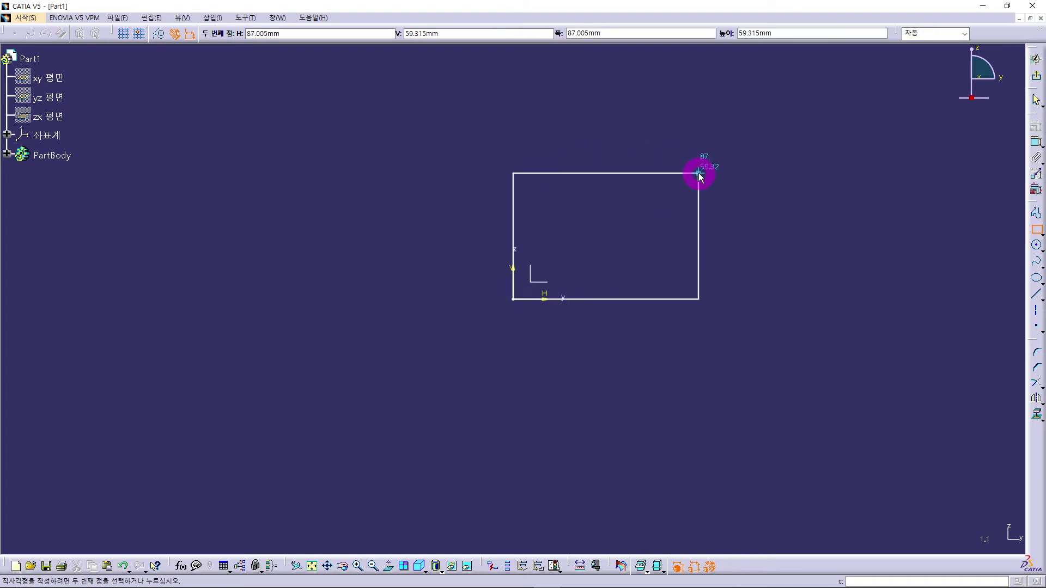
click(699, 173)
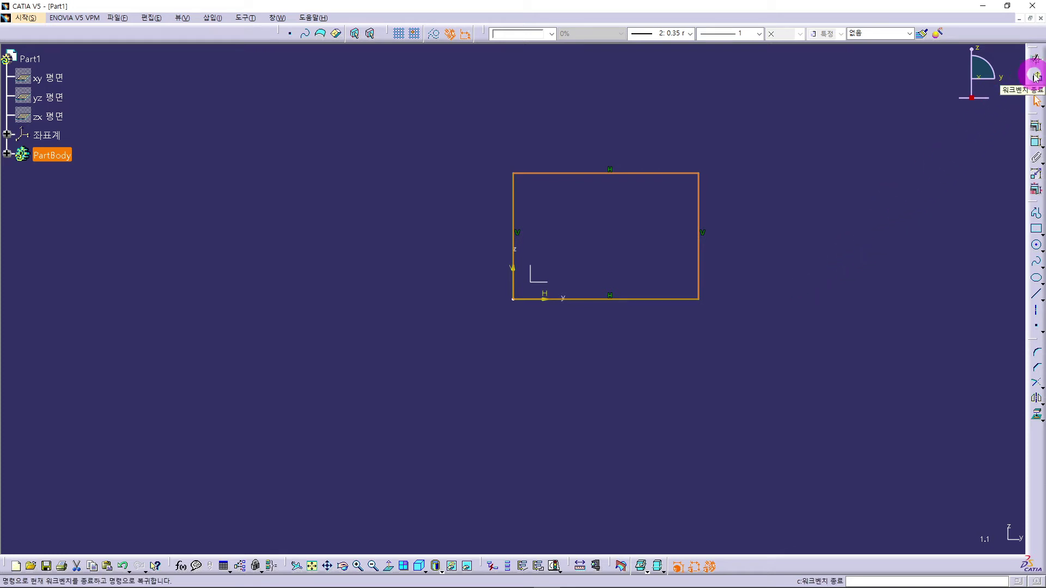
click(1037, 78)
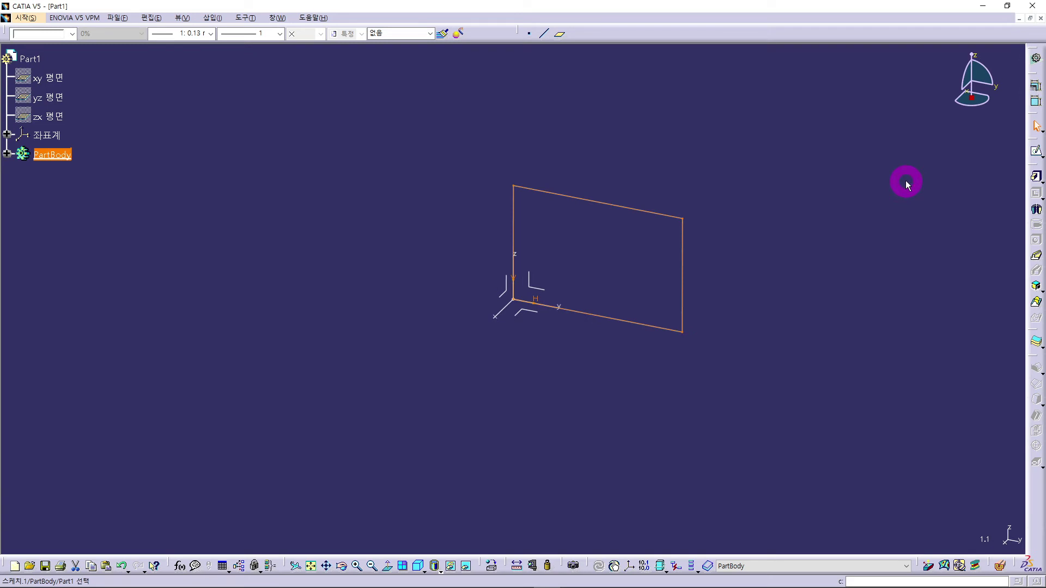
Pad the rectangle sketch to a length of 20 mm
click(1034, 61)
click(1036, 176)
click(592, 254)
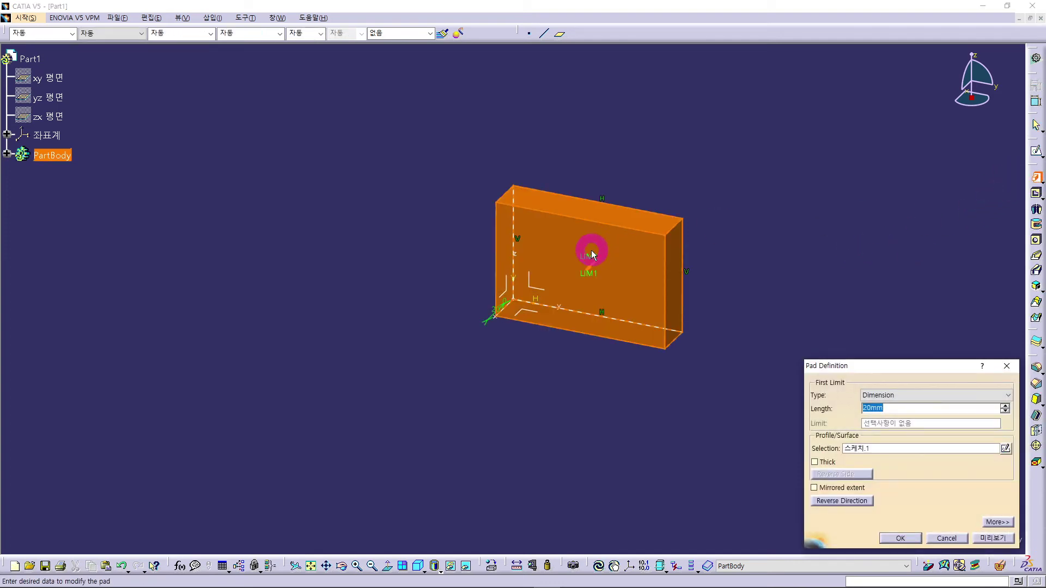
click(892, 536)
click(702, 442)
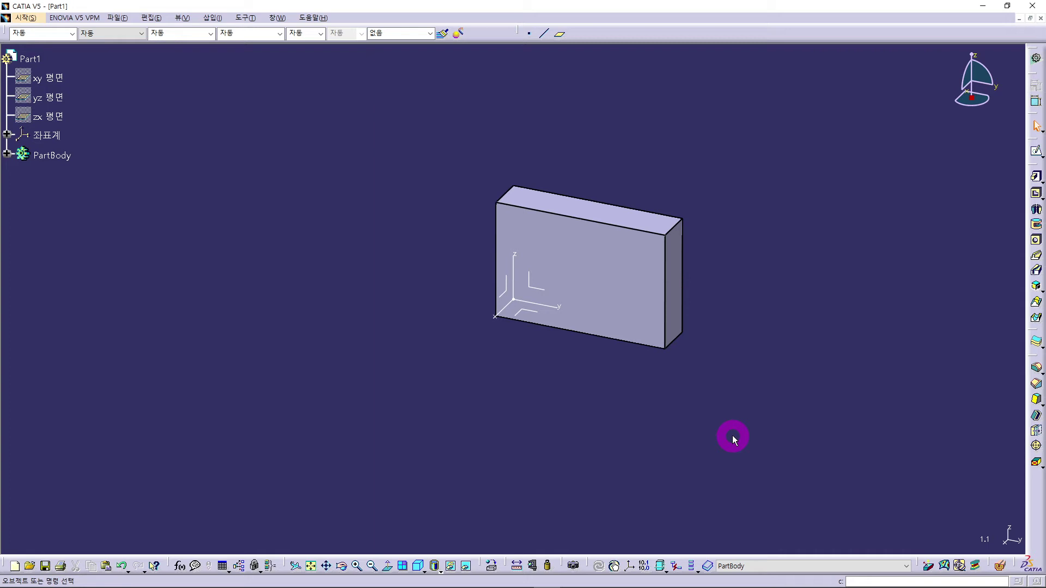
middle_drag(610, 396, 512, 385)
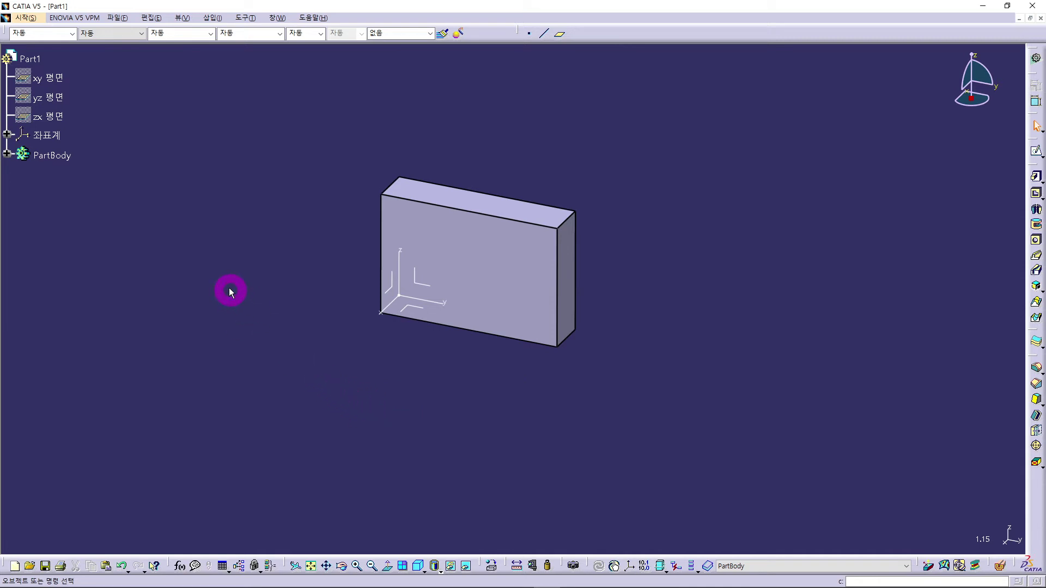
Switch the part to the Generative Shape Design workbench
click(28, 18)
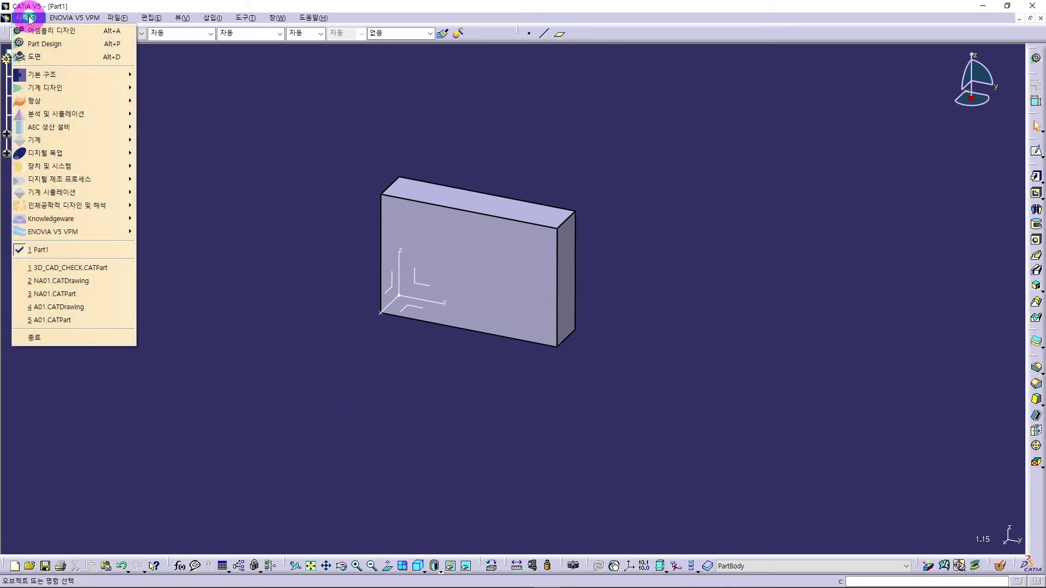
mouse_move(31, 101)
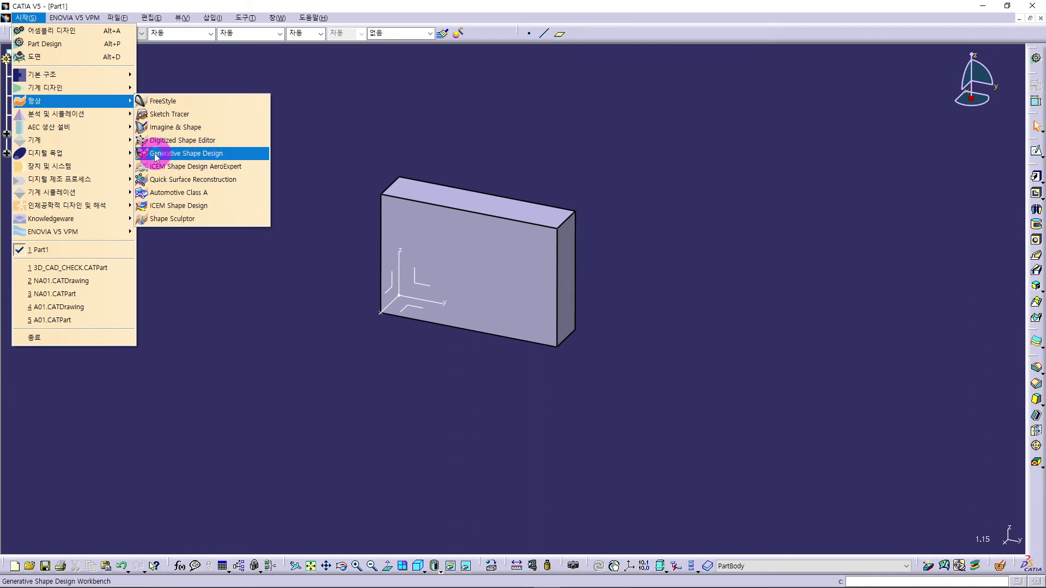
click(194, 155)
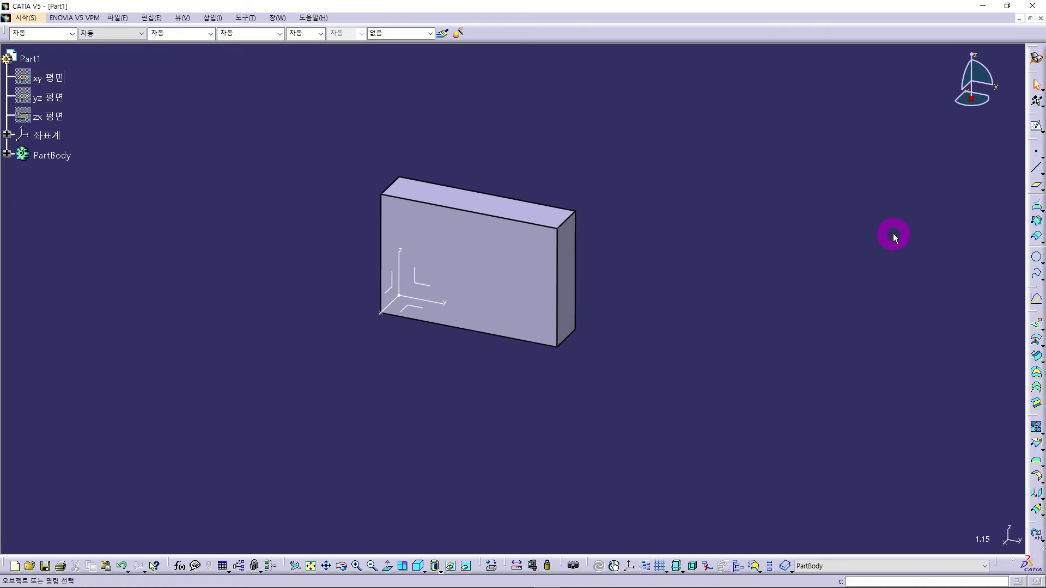
Sketch a four-point spline on the block's end face from the sketch origin to about (126, 16) mm and exit the sketch
click(1037, 127)
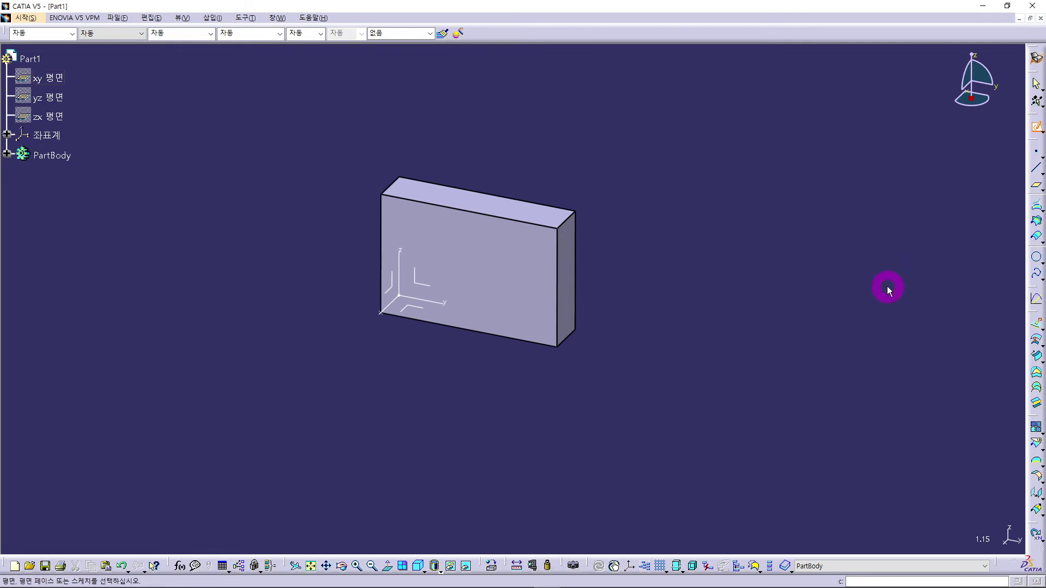
click(577, 317)
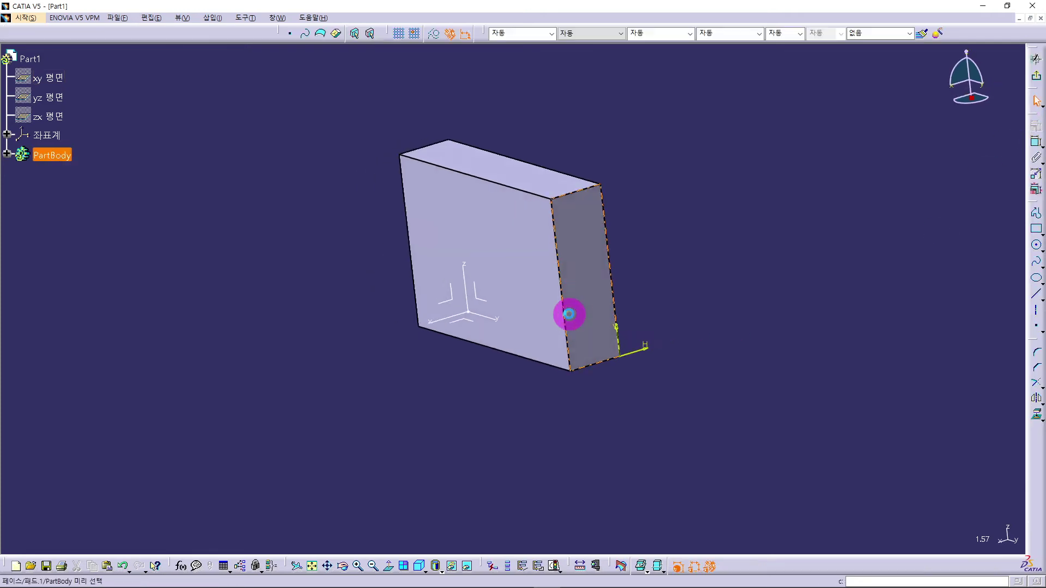
middle_drag(727, 323, 503, 205)
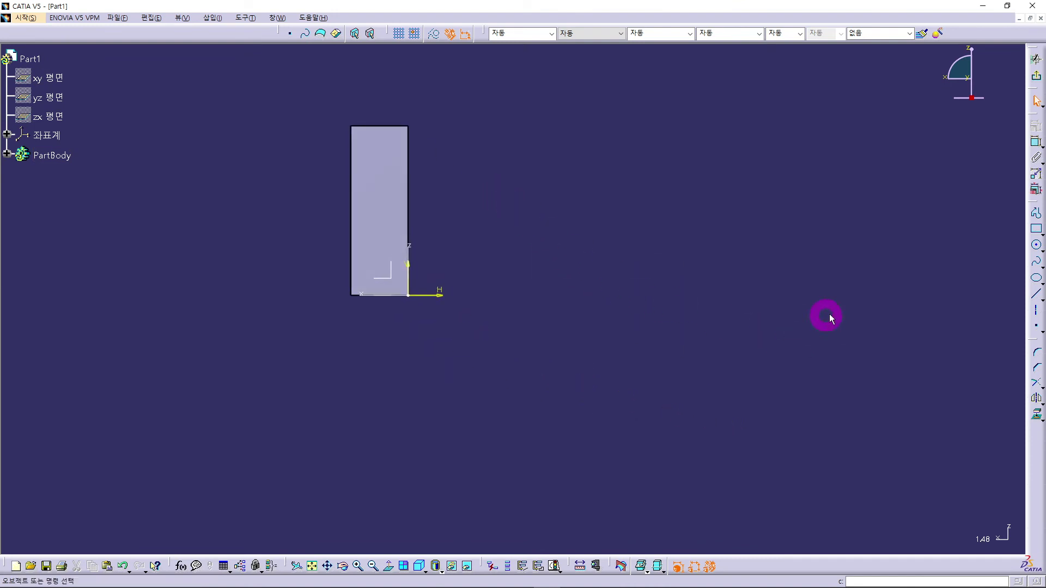
click(1037, 262)
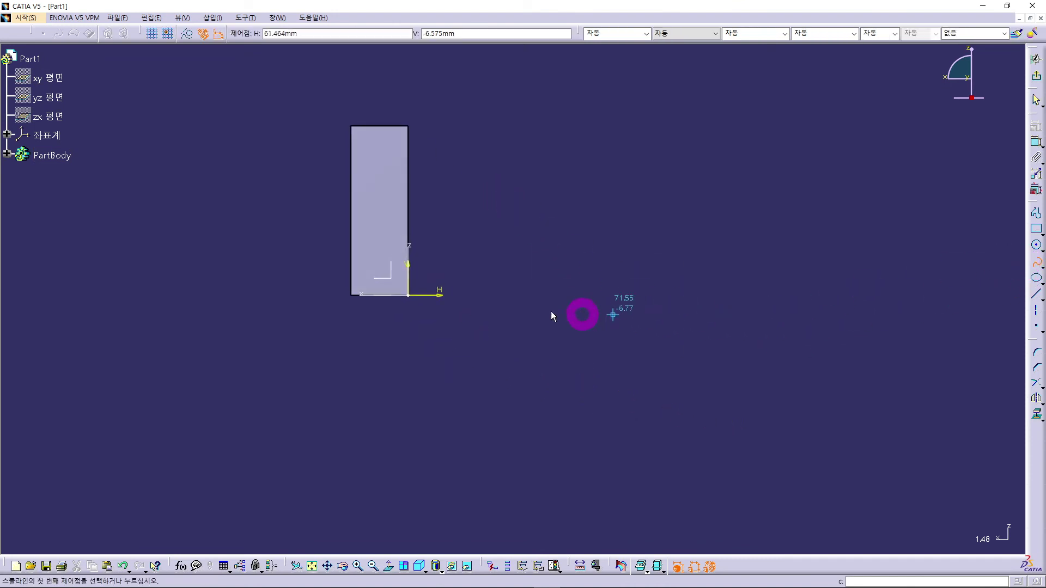
click(408, 295)
click(467, 251)
click(622, 295)
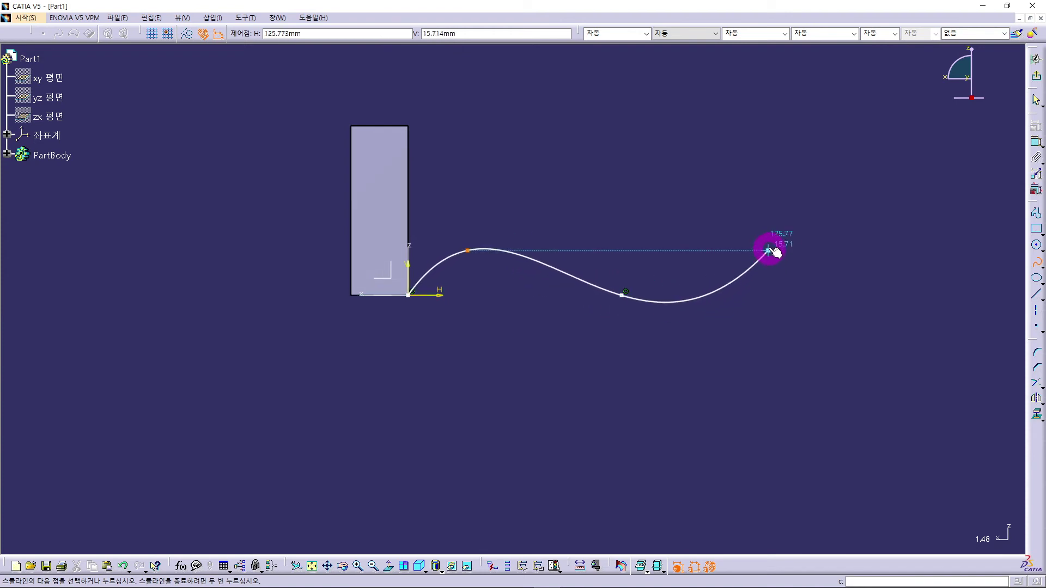
double_click(767, 251)
middle_drag(365, 357, 479, 429)
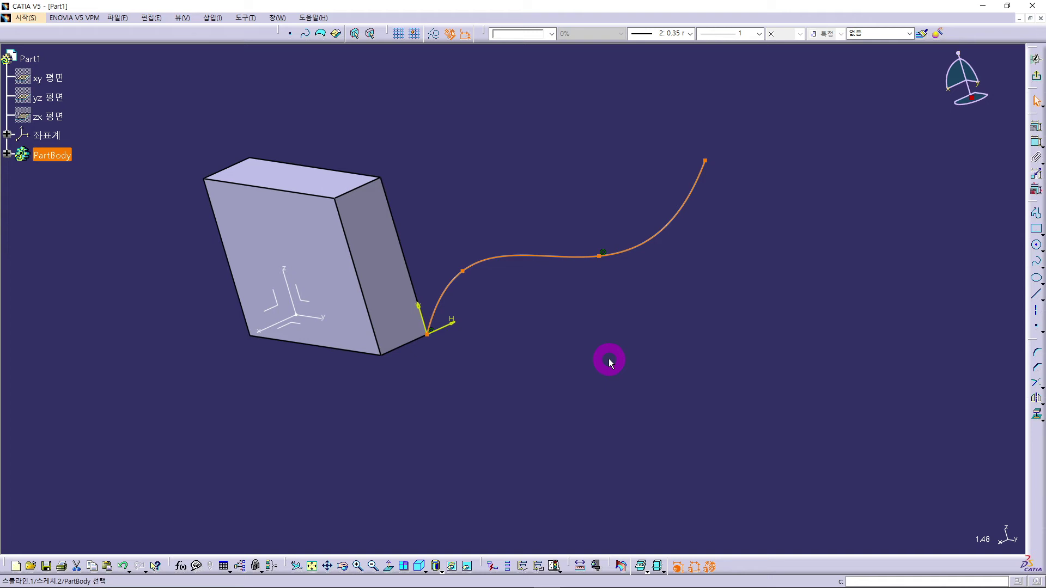
click(1036, 78)
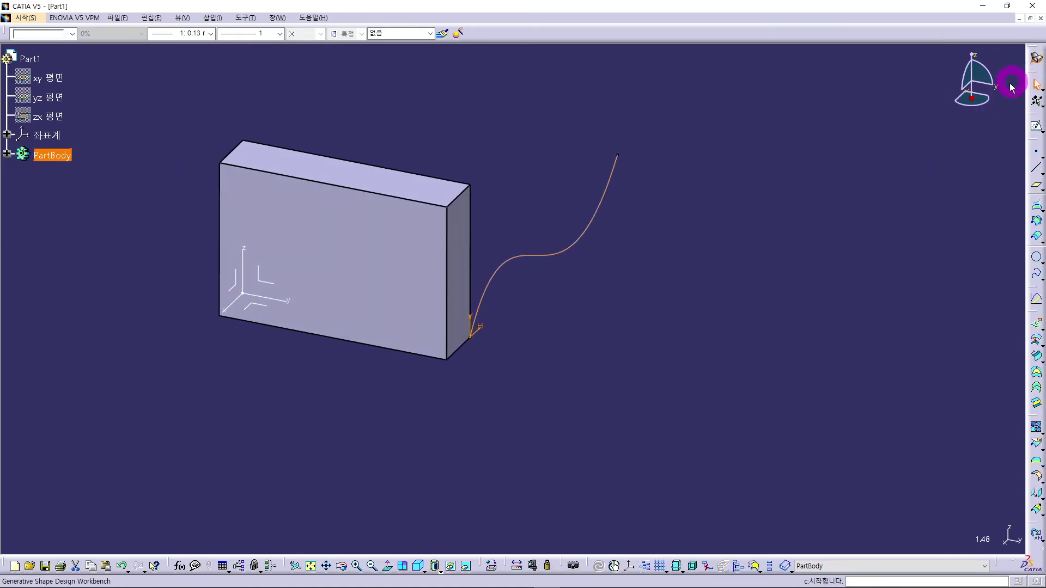
Extrude the spline sketch into a surface, with the first limit set to 40 mm normal to the sketch
middle_drag(642, 391, 543, 373)
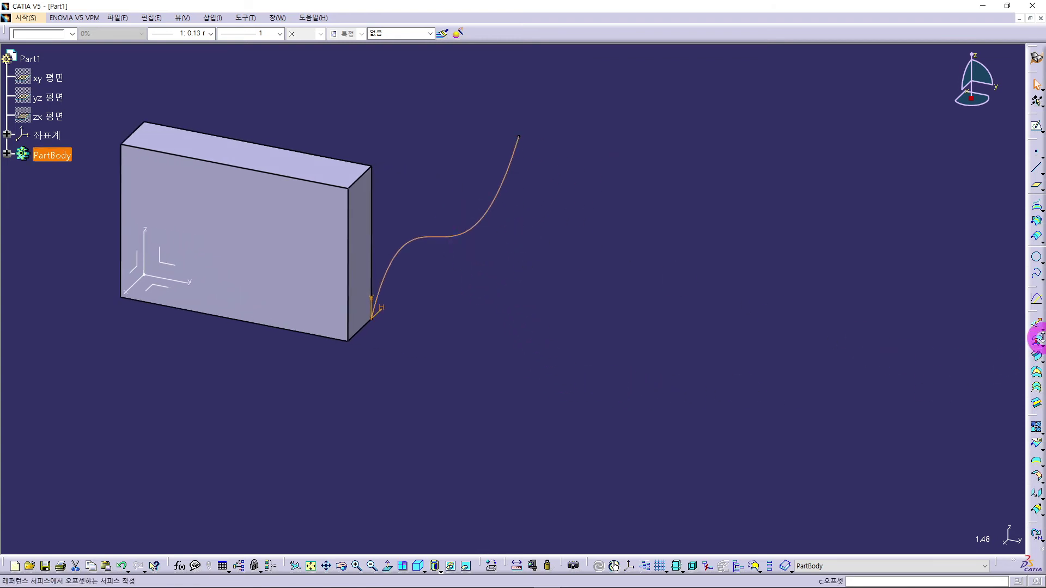
click(1038, 326)
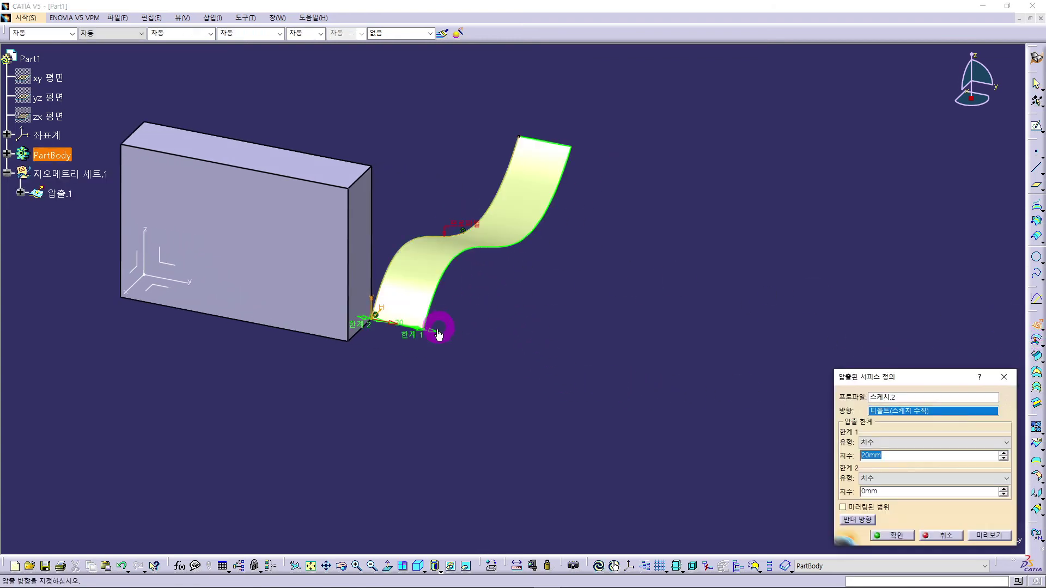
drag(435, 335, 490, 341)
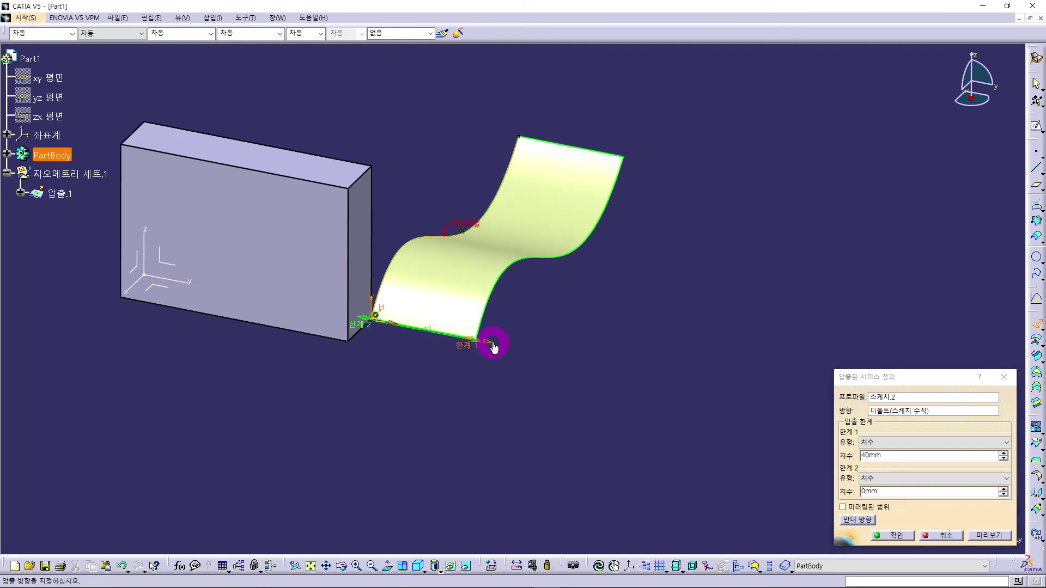
click(890, 536)
Switch the part back to the Part Design workbench
mouse_move(568, 408)
middle_down()
mouse_move(597, 334)
mouse_move(630, 371)
mouse_move(385, 355)
mouse_move(182, 298)
mouse_move(540, 338)
mouse_move(525, 390)
mouse_move(495, 398)
middle_up()
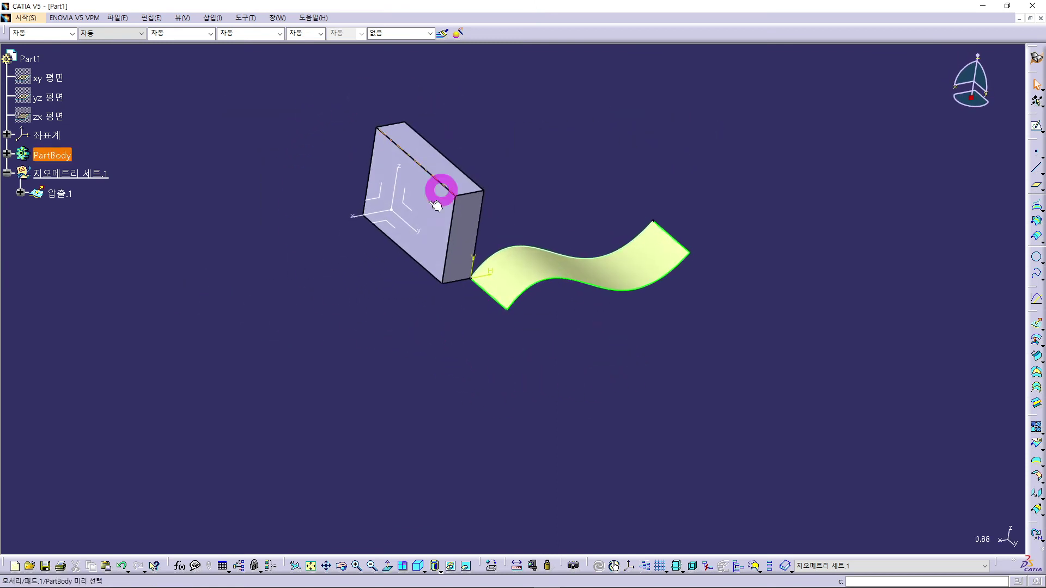
mouse_move(434, 380)
middle_down()
mouse_move(413, 367)
mouse_move(512, 420)
mouse_move(523, 448)
mouse_move(752, 381)
mouse_move(730, 336)
middle_up()
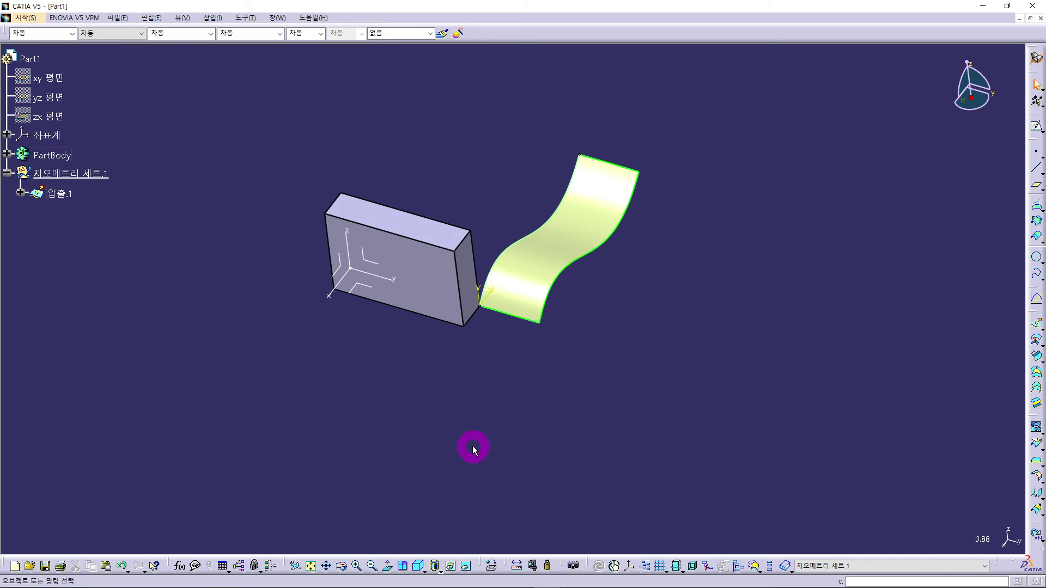
ctrl+middle_drag(473, 446, 473, 365)
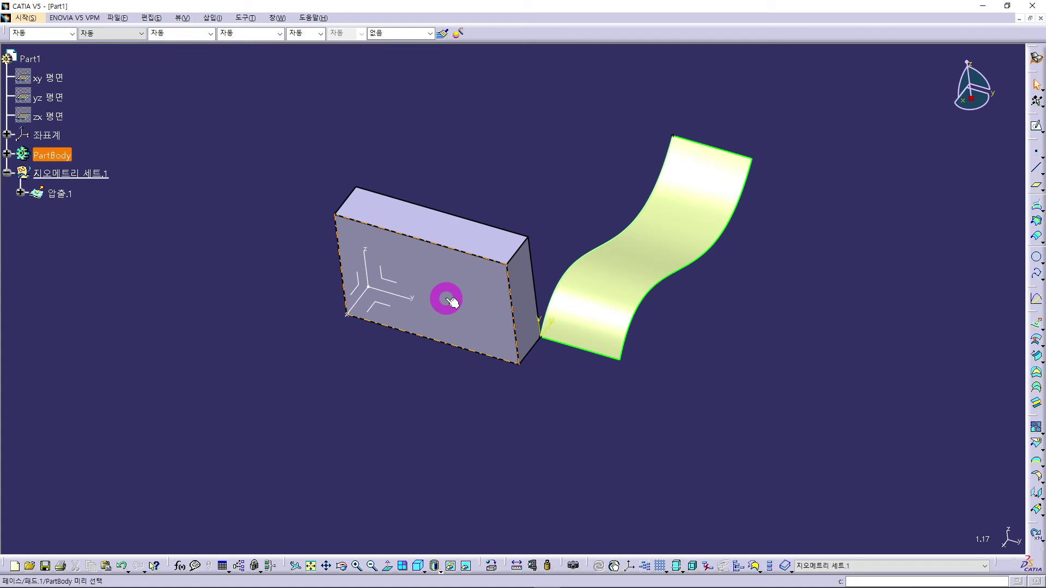
click(25, 17)
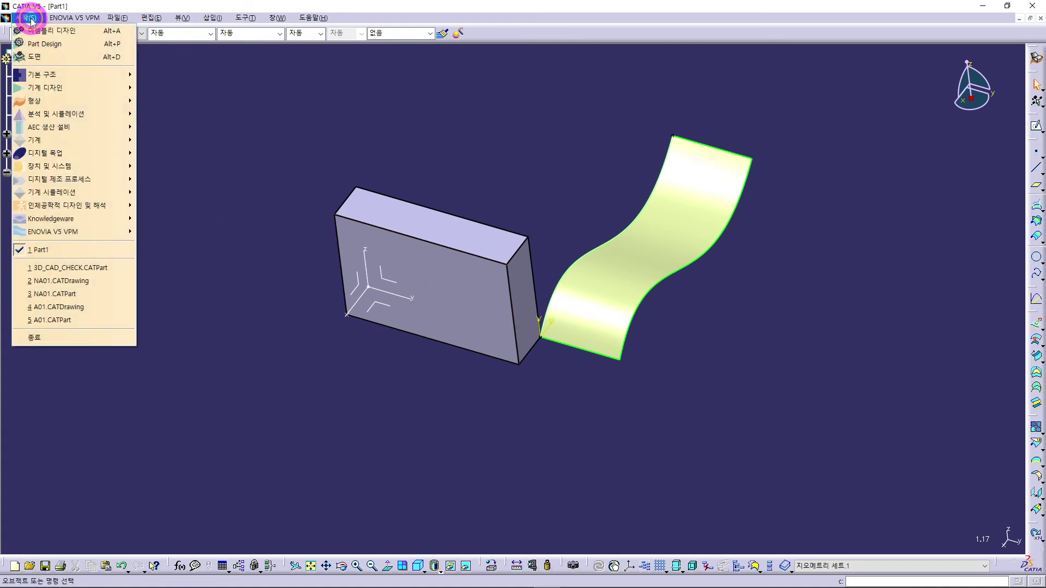
click(47, 46)
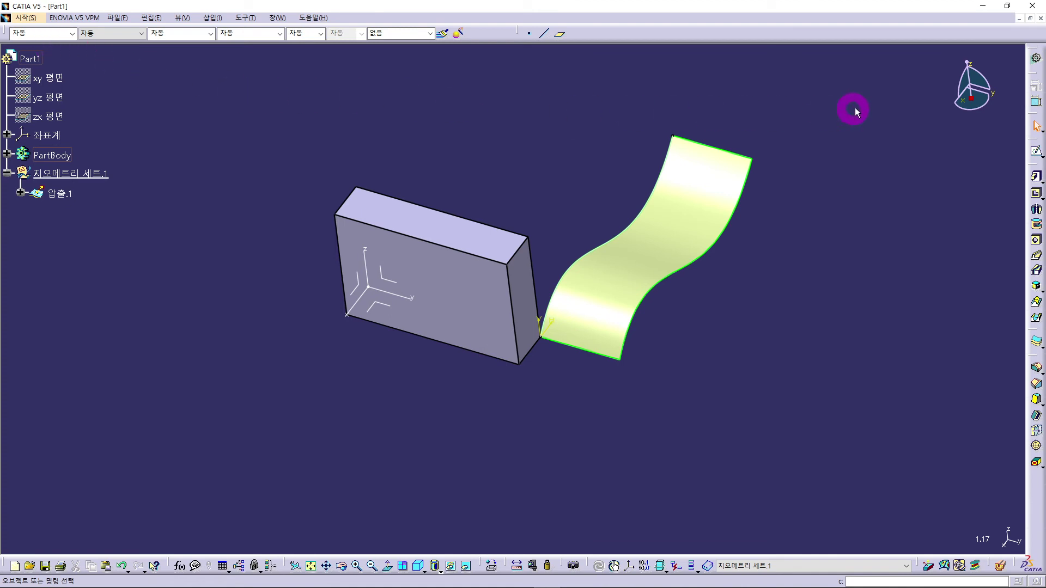
click(1034, 64)
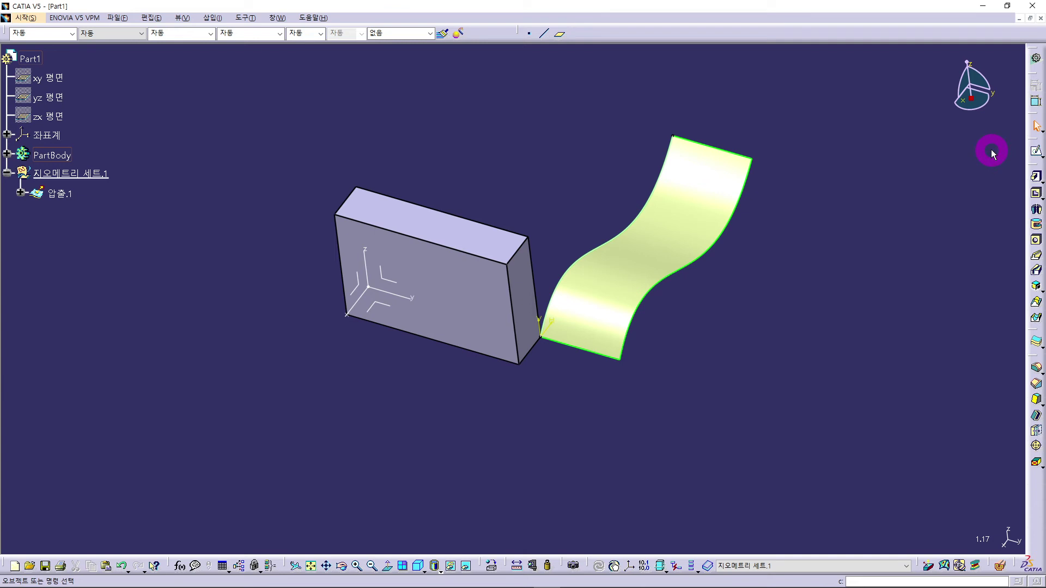
Sketch a circle near the centre of the block's large front face and exit the sketch
click(1037, 153)
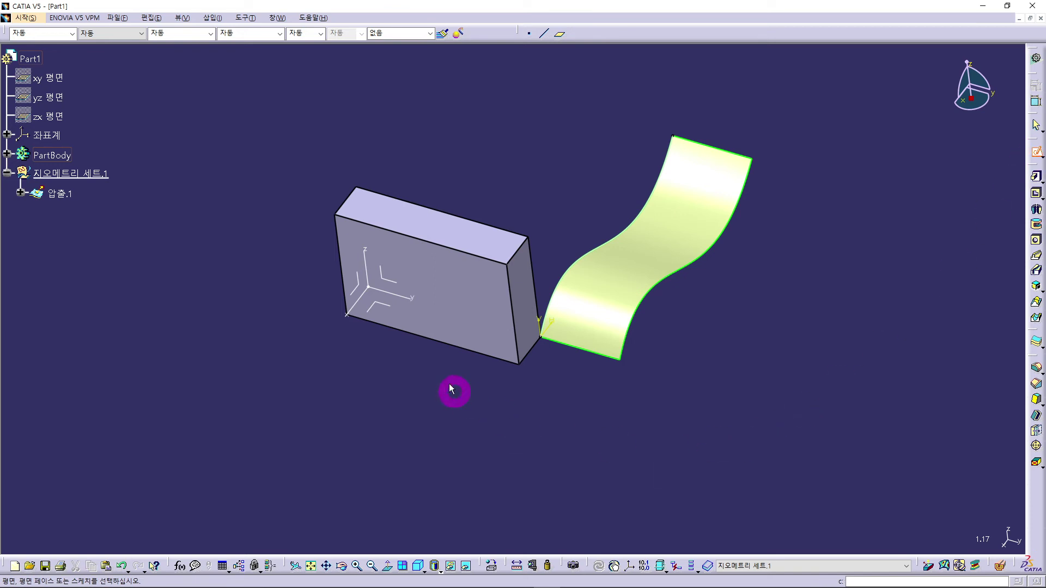
click(444, 289)
click(1037, 261)
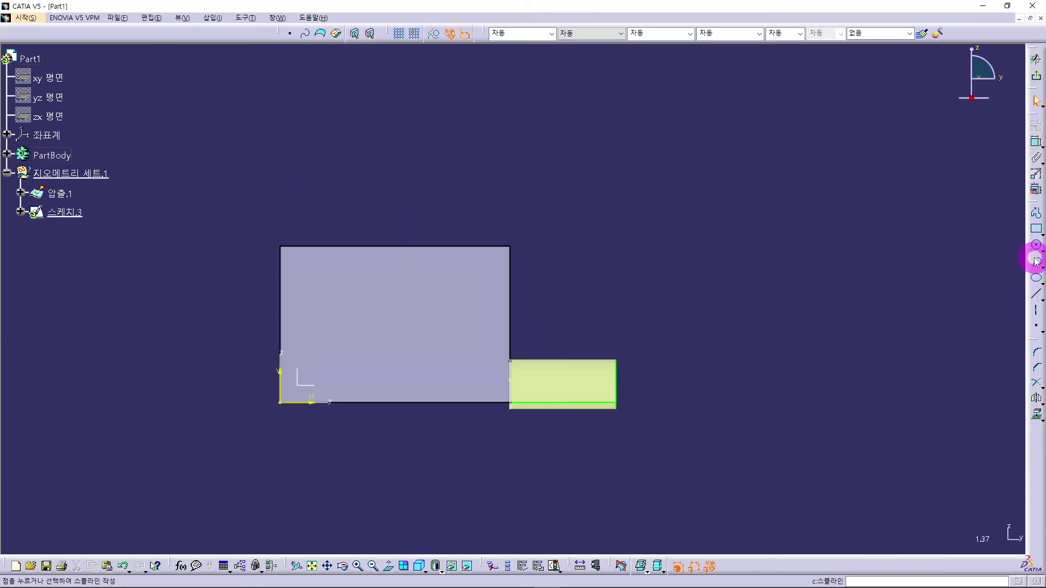
click(1037, 245)
click(397, 317)
click(420, 344)
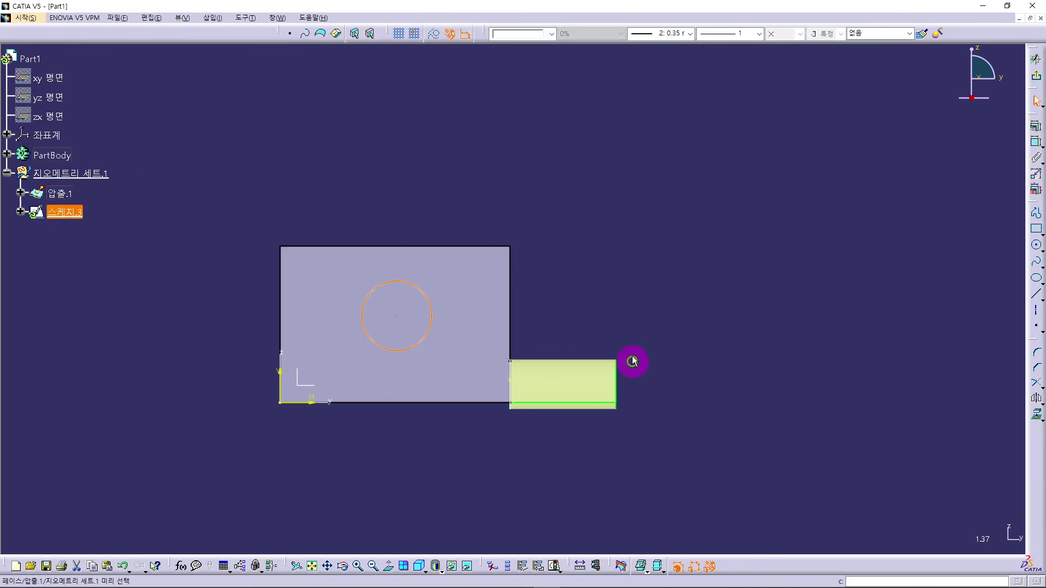
click(1037, 79)
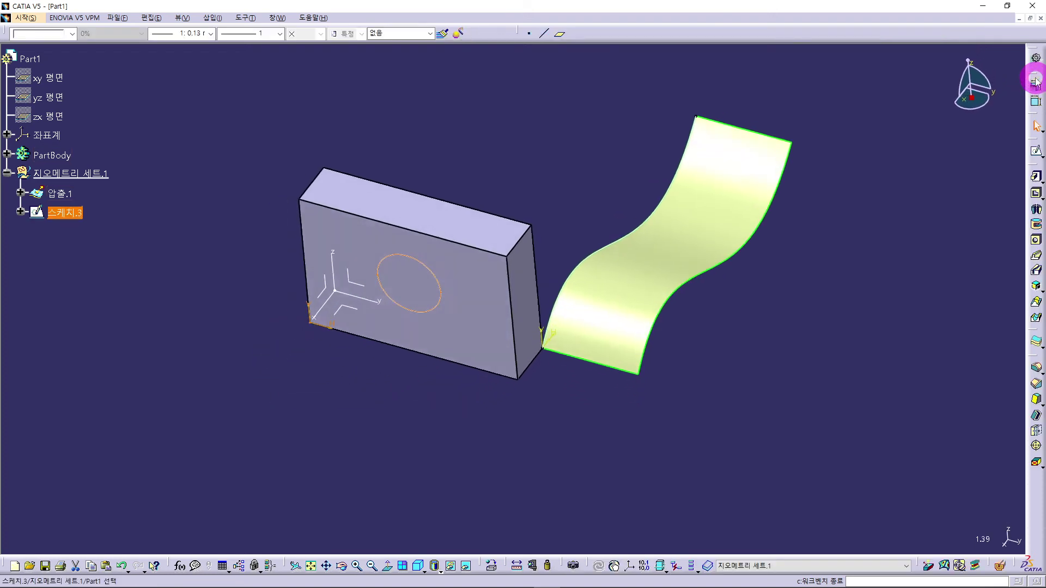
Cut a pocket through the block from the circle sketch and expand PartBody in the specification tree
click(1036, 195)
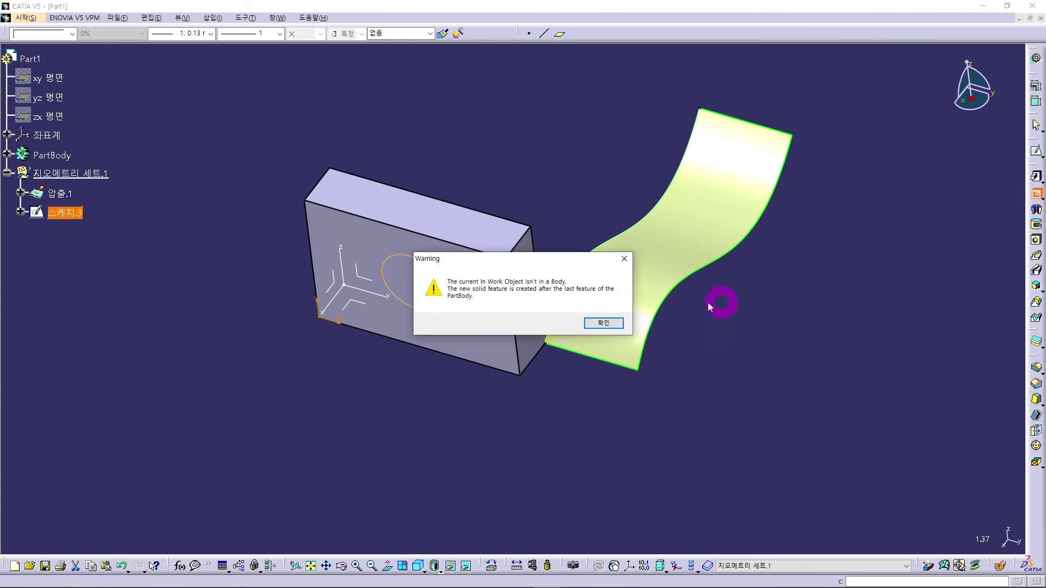
click(602, 323)
click(898, 539)
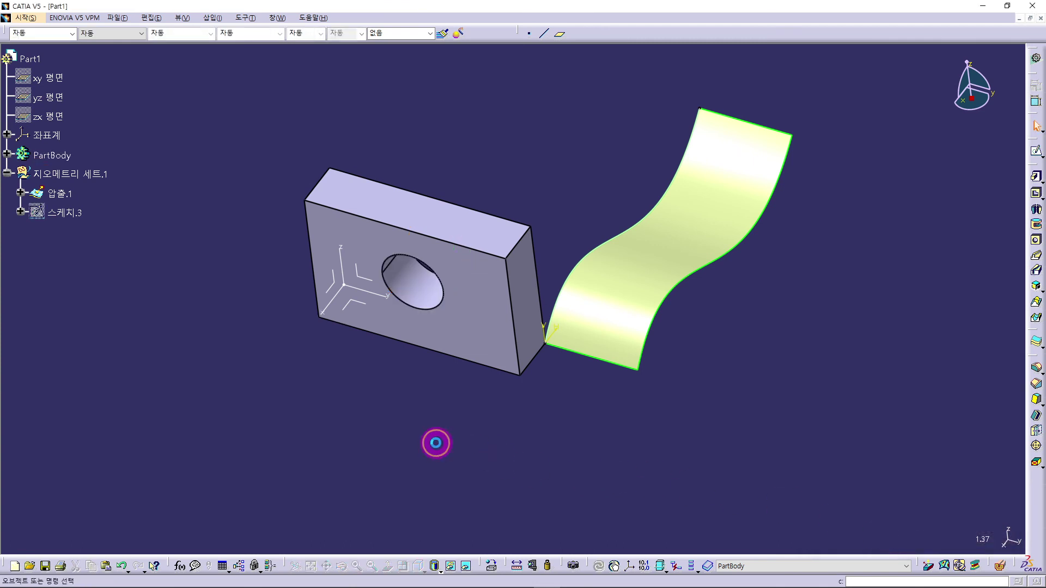
middle_drag(345, 397, 405, 413)
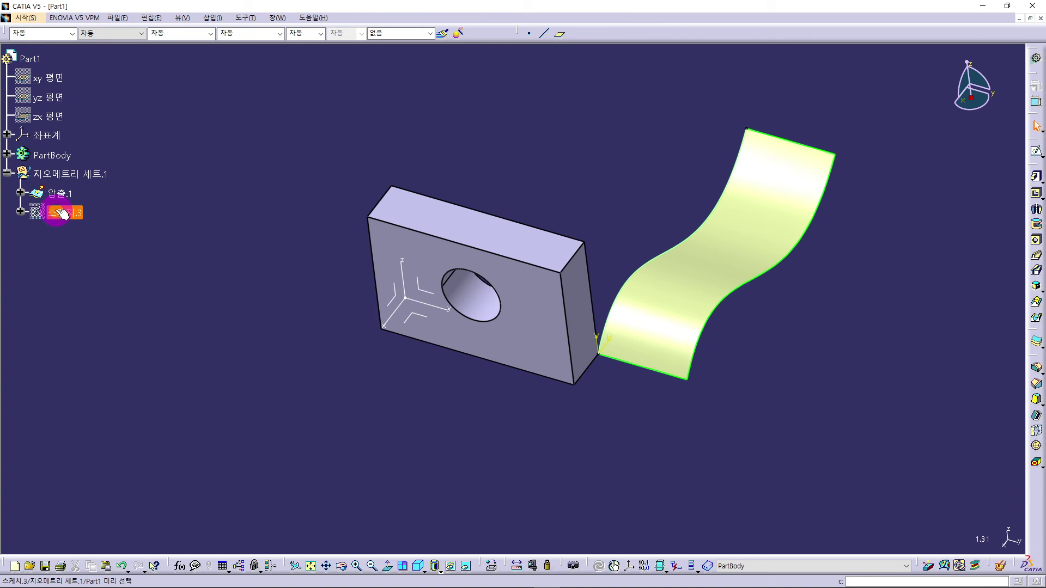
click(6, 154)
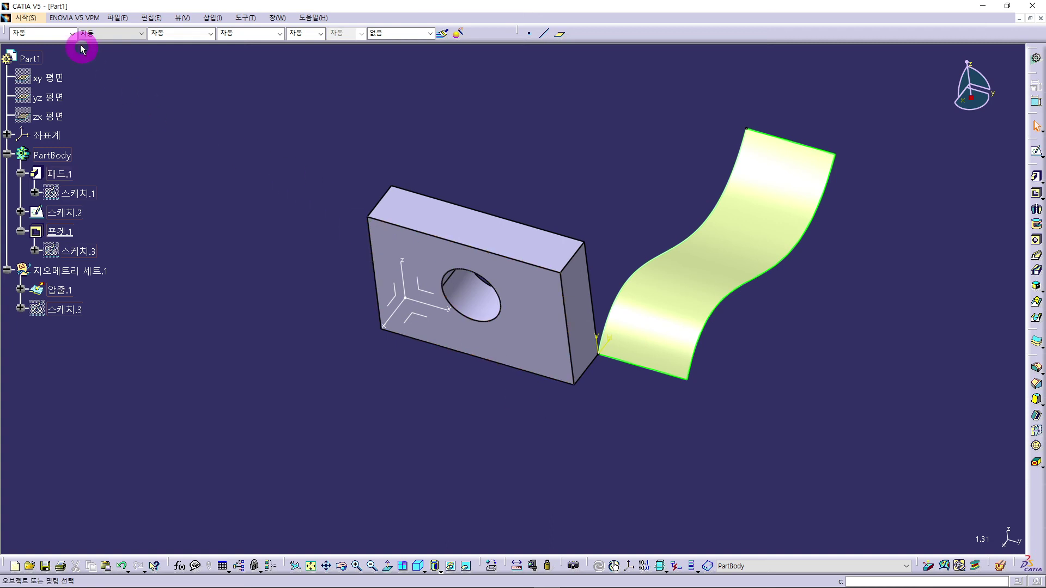
click(24, 17)
mouse_move(32, 87)
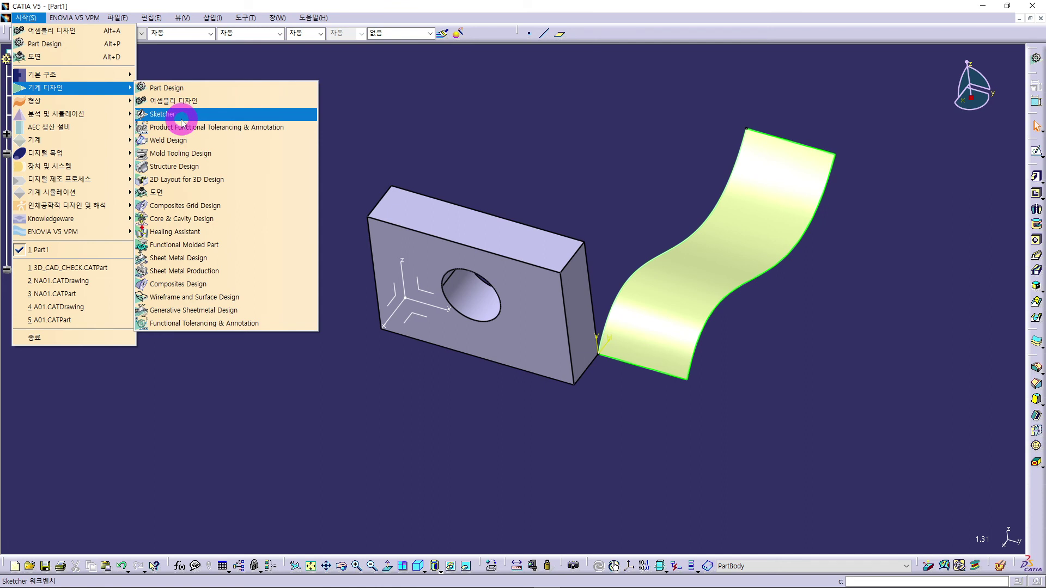
mouse_move(88, 221)
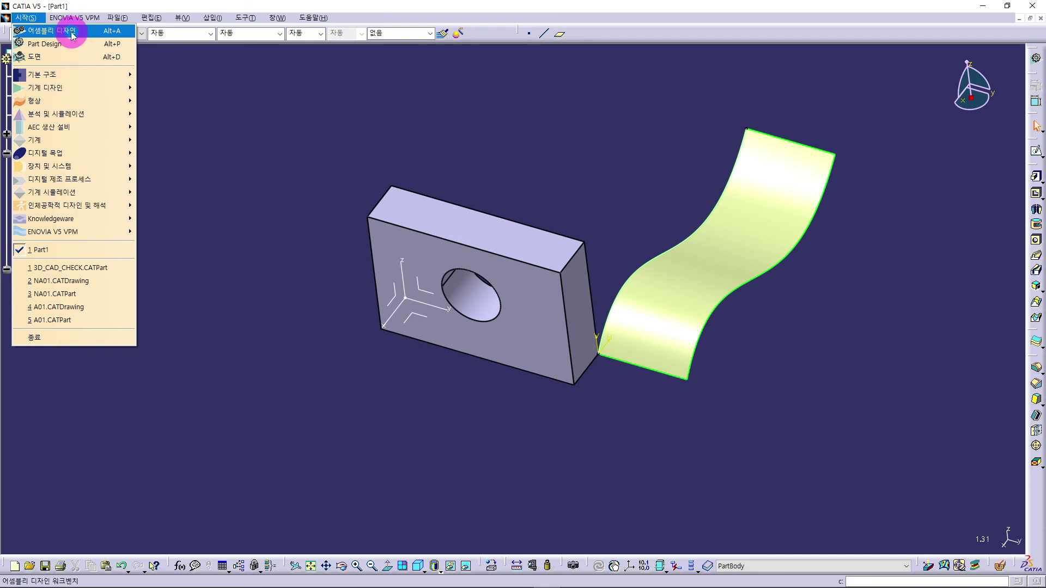
mouse_move(72, 88)
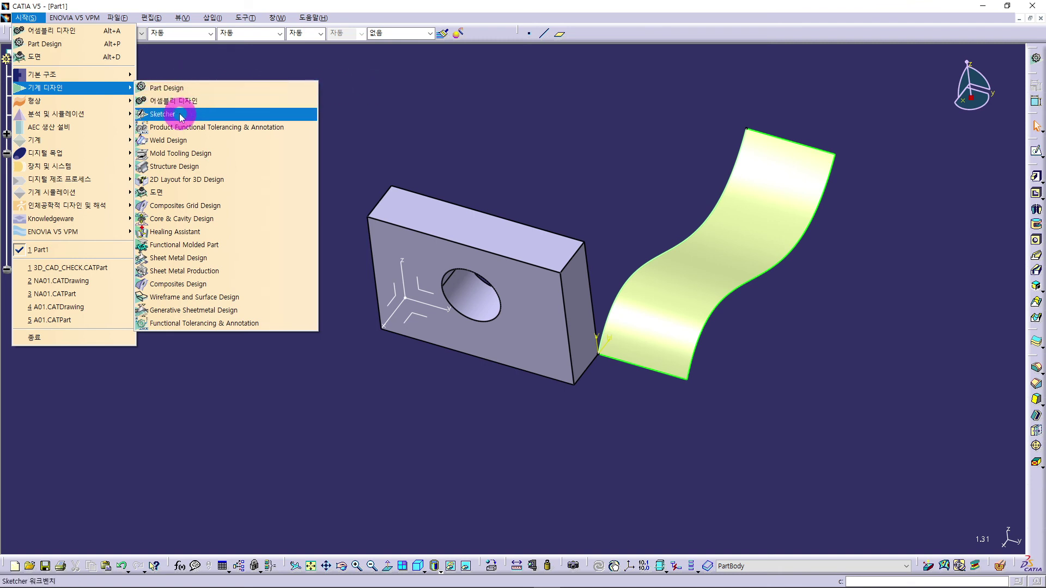
click(368, 111)
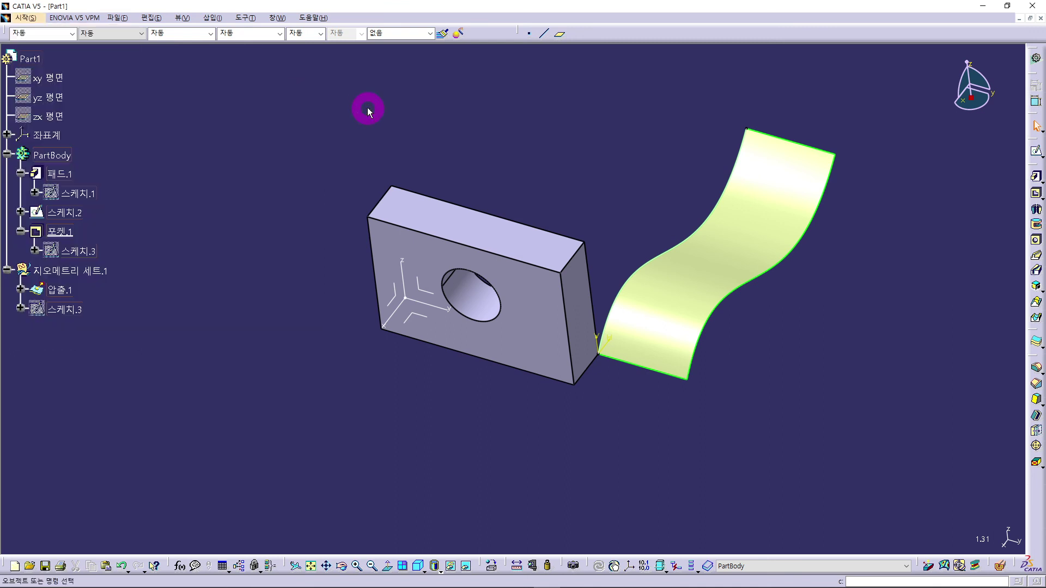
Review the part document options under Part Infrastructure and leave the options without applying changes
middle_drag(262, 269, 233, 302)
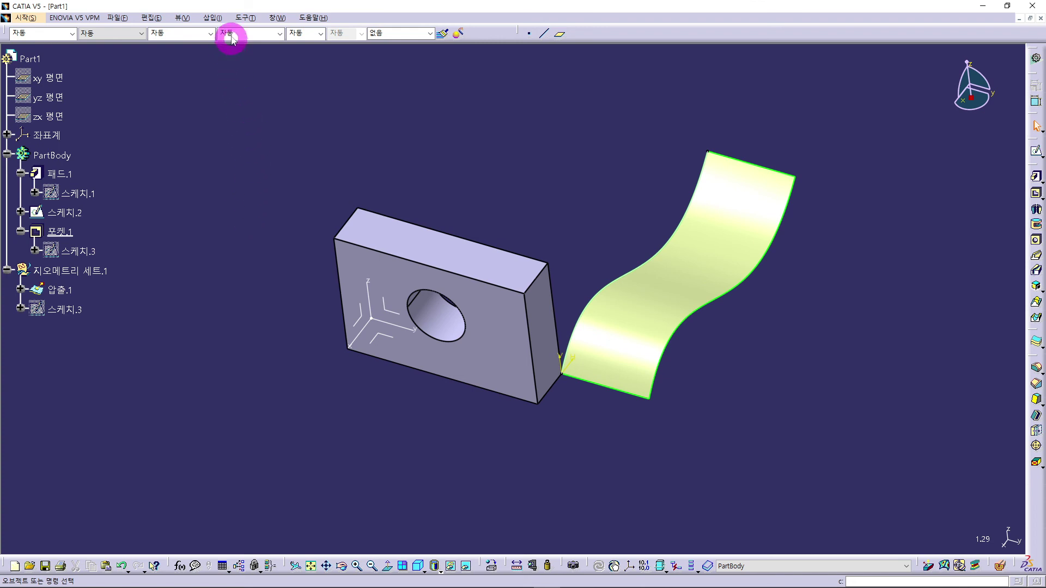
click(246, 18)
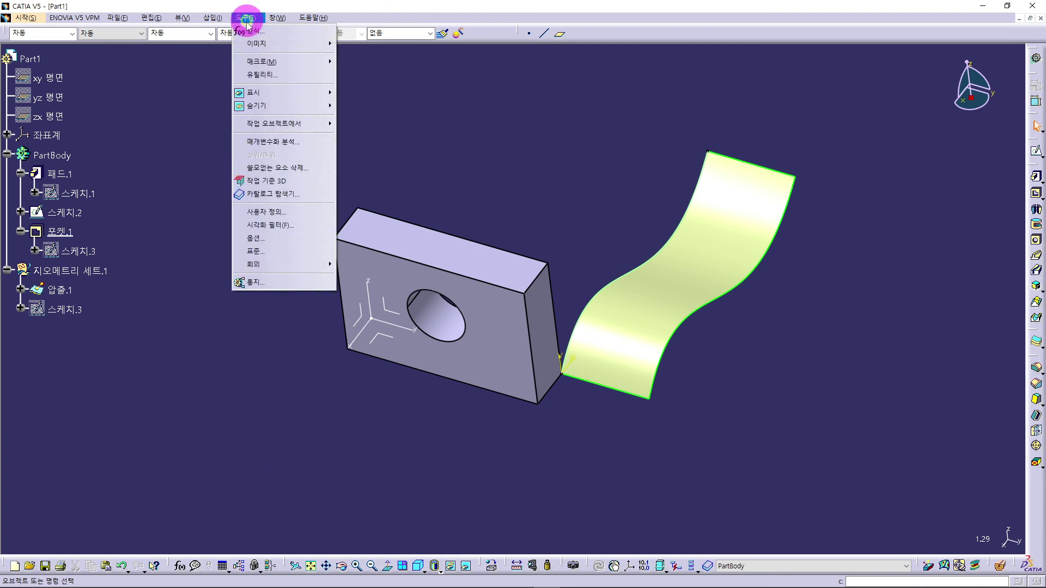
click(258, 238)
drag(436, 89, 429, 84)
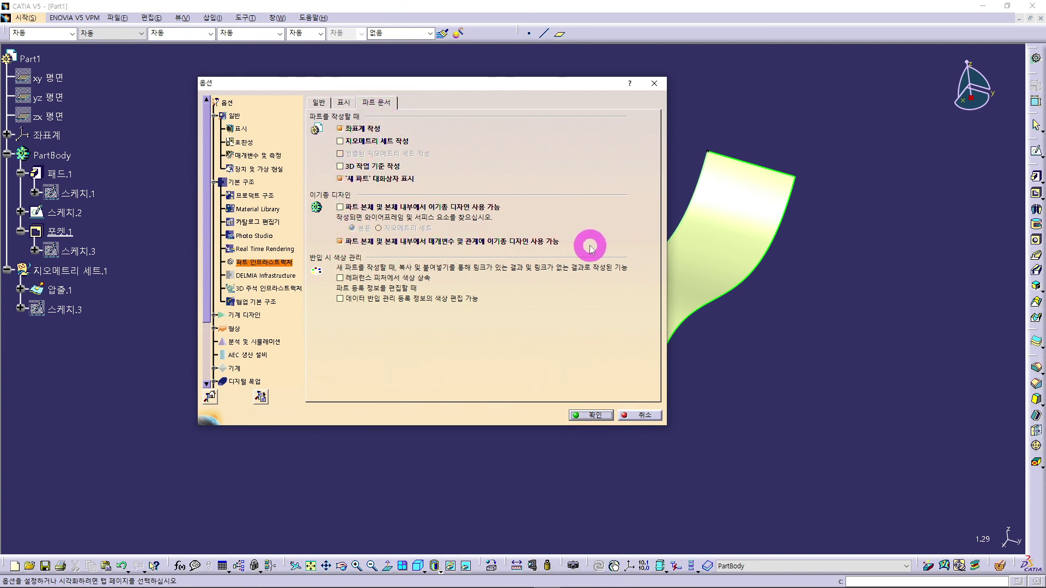
click(643, 416)
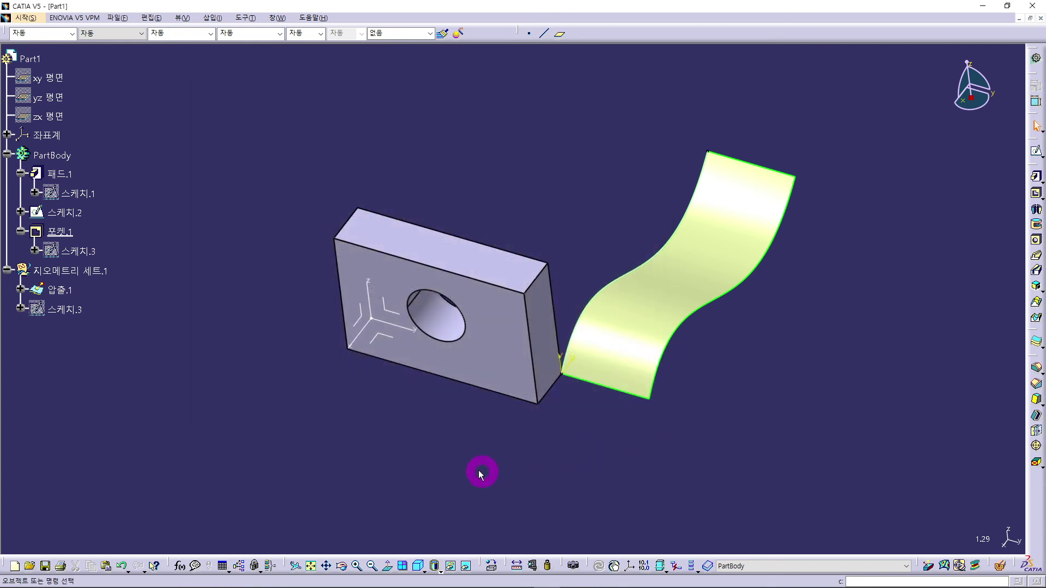
Open the list of available workbenches
middle_drag(439, 452, 402, 390)
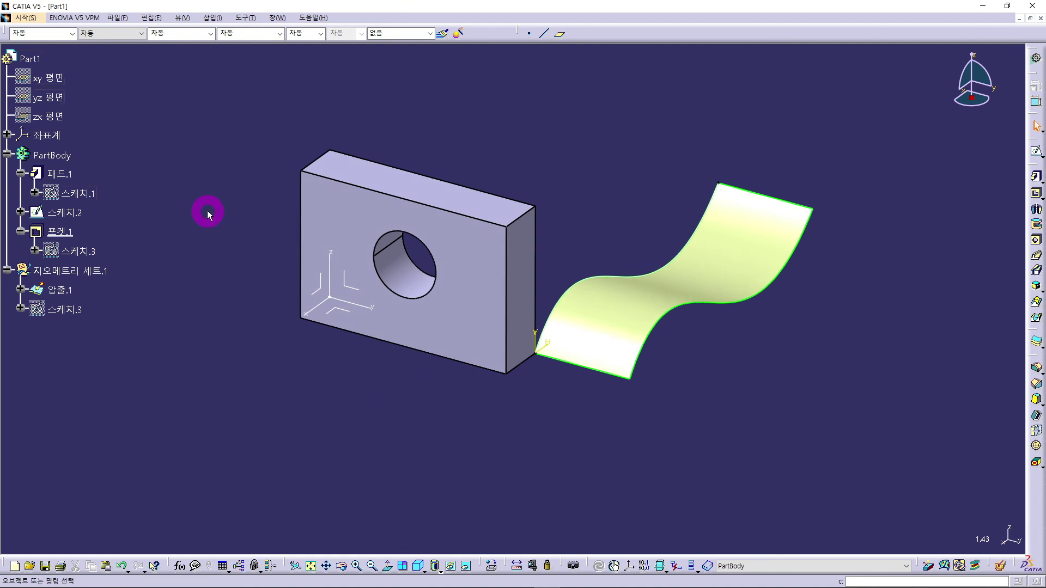
click(25, 17)
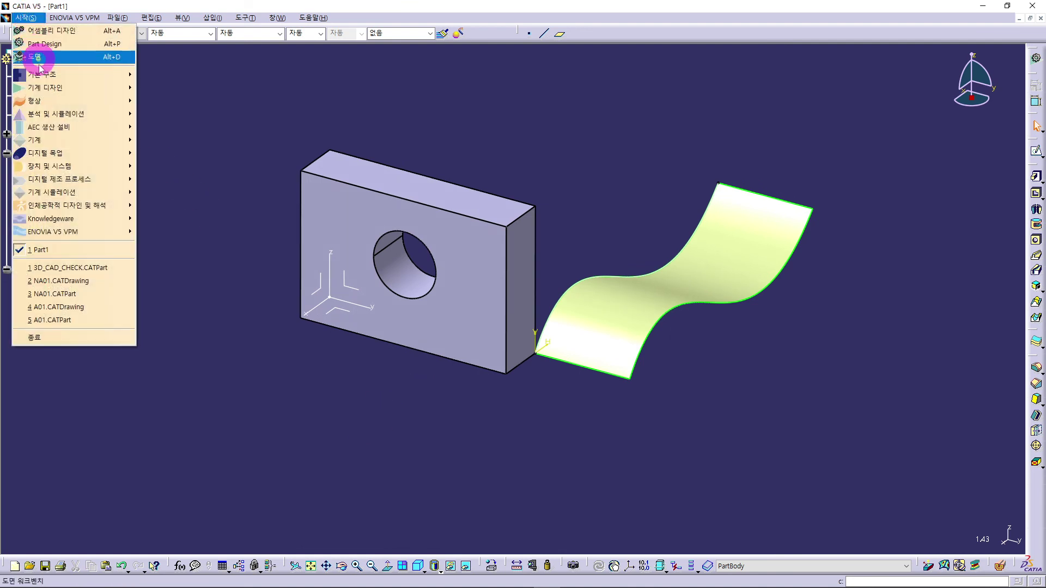